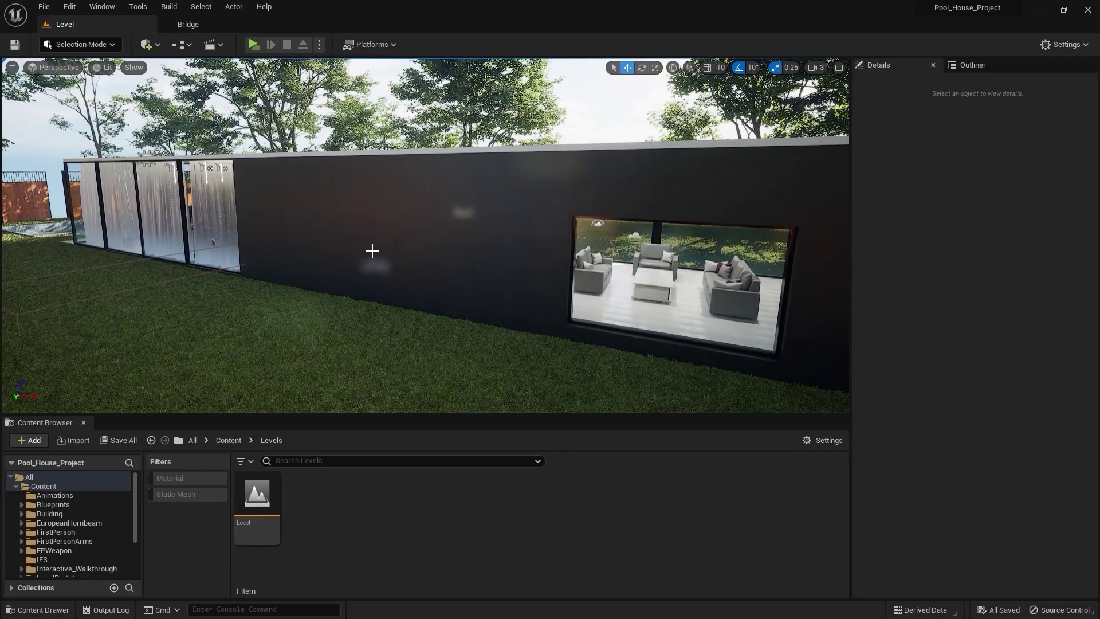
Step: Add the white DIRT decal from Bridge's Graffiti decals to the project
click(214, 27)
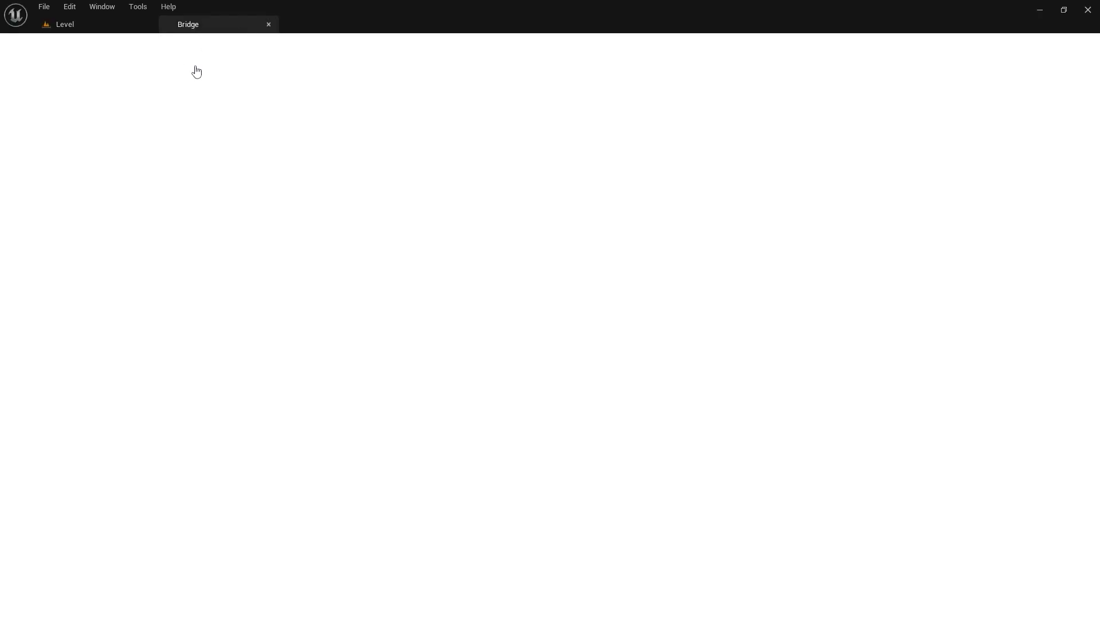
click(40, 176)
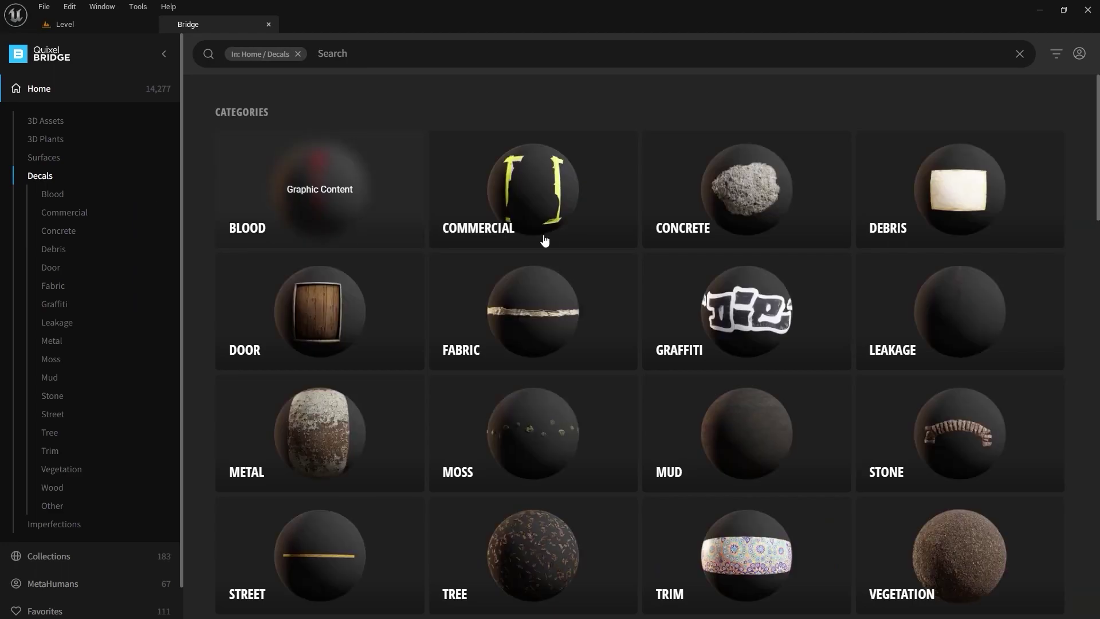
scroll(544, 240, down, 3)
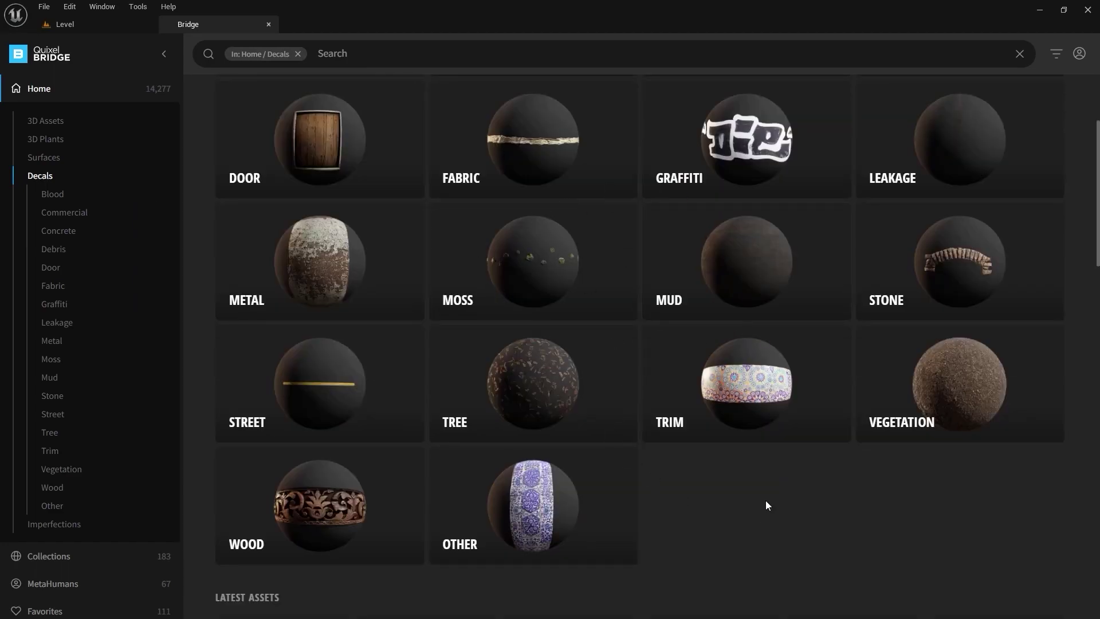
scroll(758, 350, up, 3)
click(735, 324)
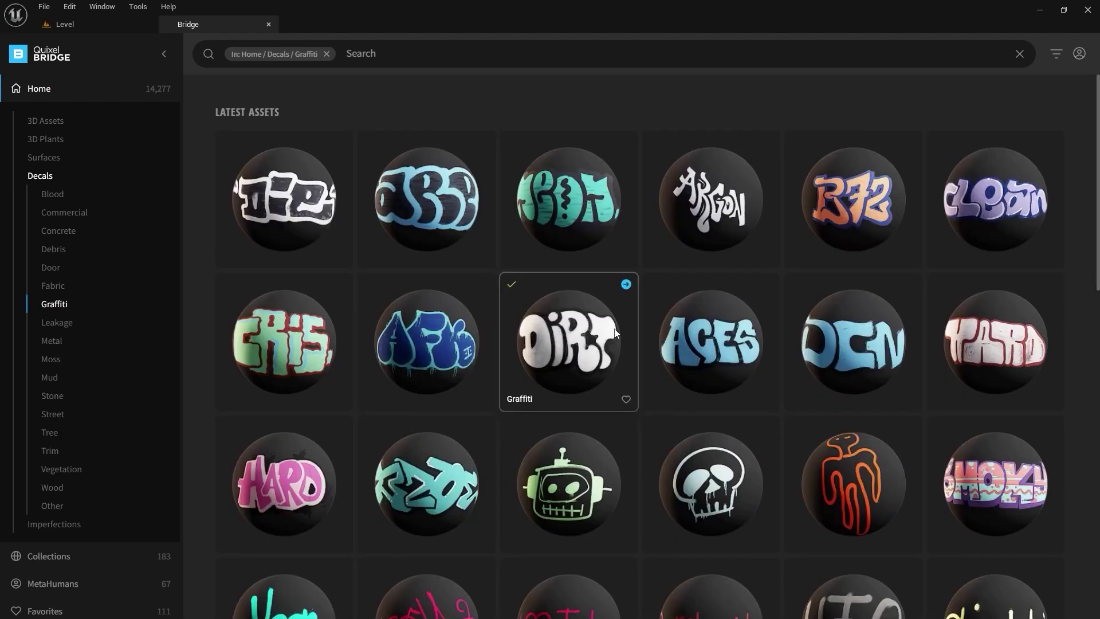
click(572, 356)
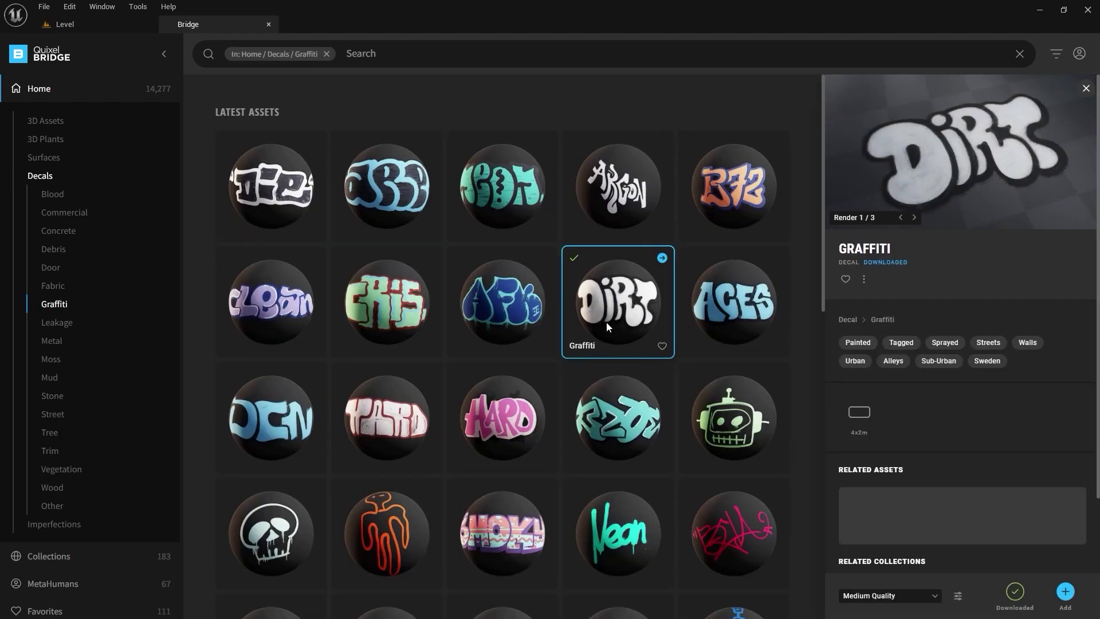
click(1066, 594)
Step: Place the DIRT graffiti decal on the lawn beside the dark exterior wall and shrink its Y scale to nearly zero
mouse_move(507, 312)
right_down()
mouse_move(401, 313)
mouse_move(504, 327)
mouse_move(492, 310)
right_up()
drag(376, 501, 332, 315)
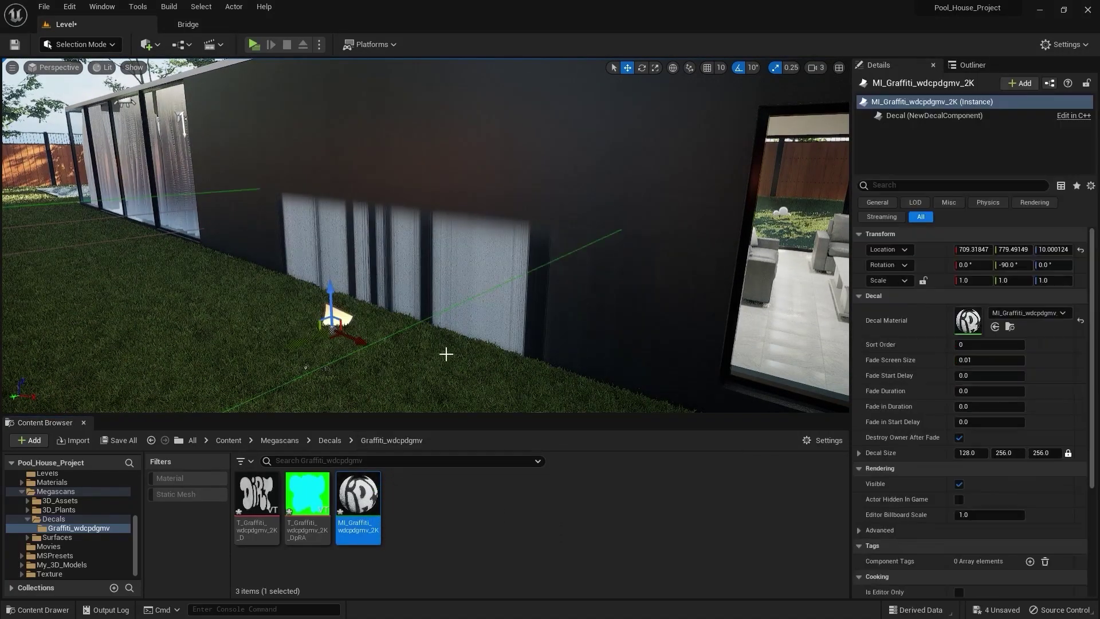
right_drag(470, 351, 419, 349)
key(r)
drag(346, 276, 417, 280)
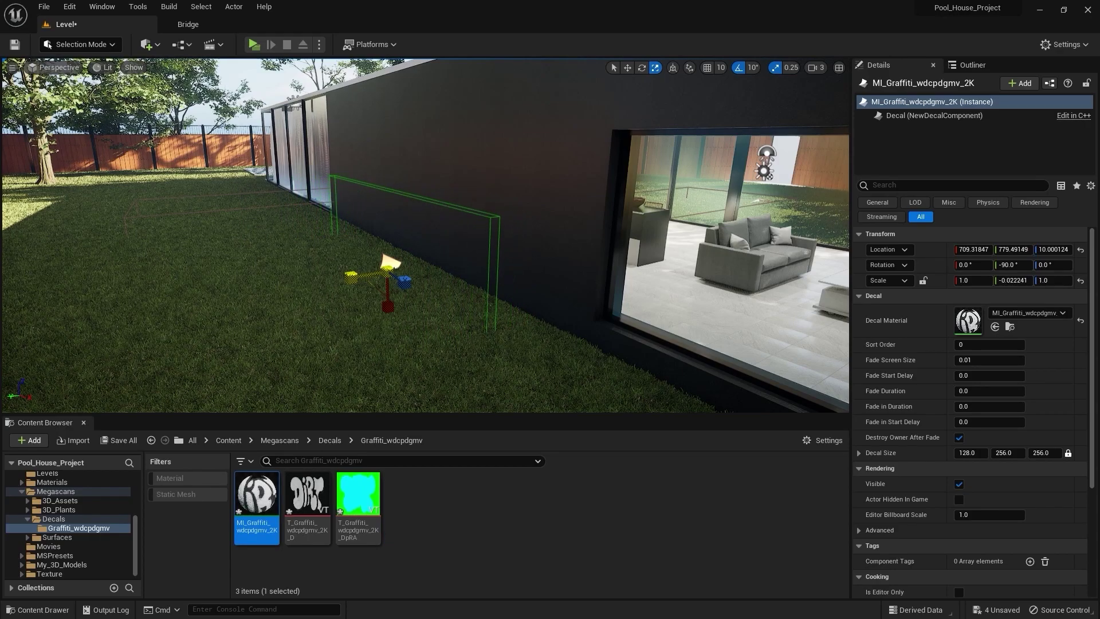
Step: Disable scale snapping and move the graffiti decal up onto the dark wall beside the living room window
click(776, 65)
key(w)
right_drag(437, 272, 401, 277)
key(w)
drag(364, 270, 436, 304)
right_drag(511, 287, 576, 309)
shift+drag(386, 227, 385, 88)
Step: Scale the graffiti decal to about 0.50, 0.23 and 0.75 and shift it slightly along Y on the wall
mouse_move(387, 229)
right_down()
mouse_move(378, 258)
mouse_move(384, 249)
right_up()
key(r)
mouse_move(409, 222)
mouse_down()
mouse_move(387, 237)
mouse_move(404, 222)
mouse_up()
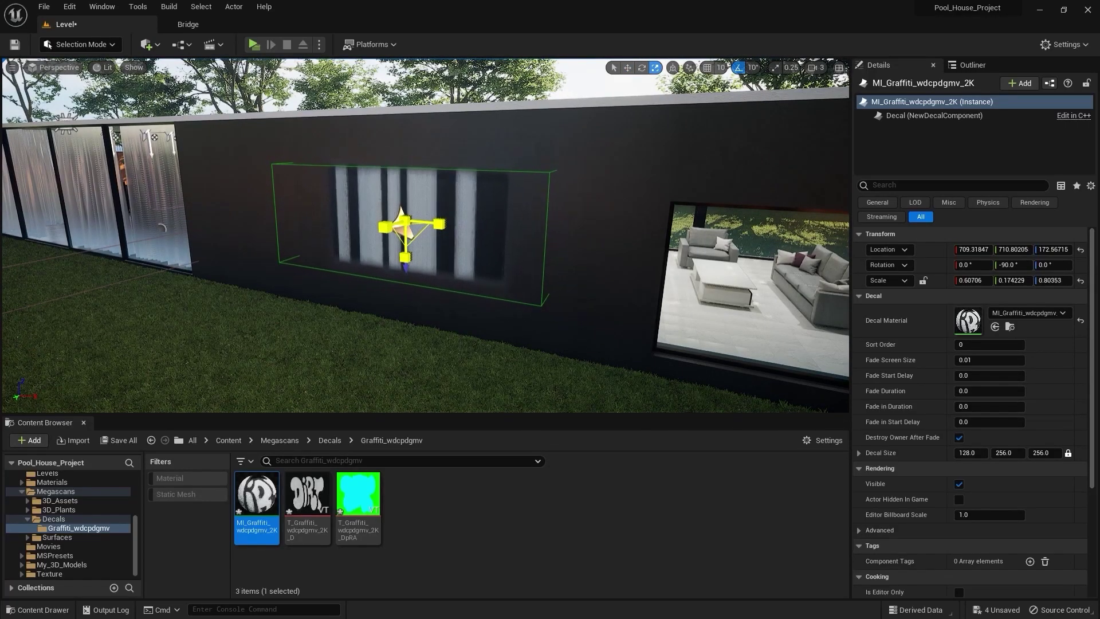
right_drag(428, 209, 378, 245)
drag(370, 227, 364, 236)
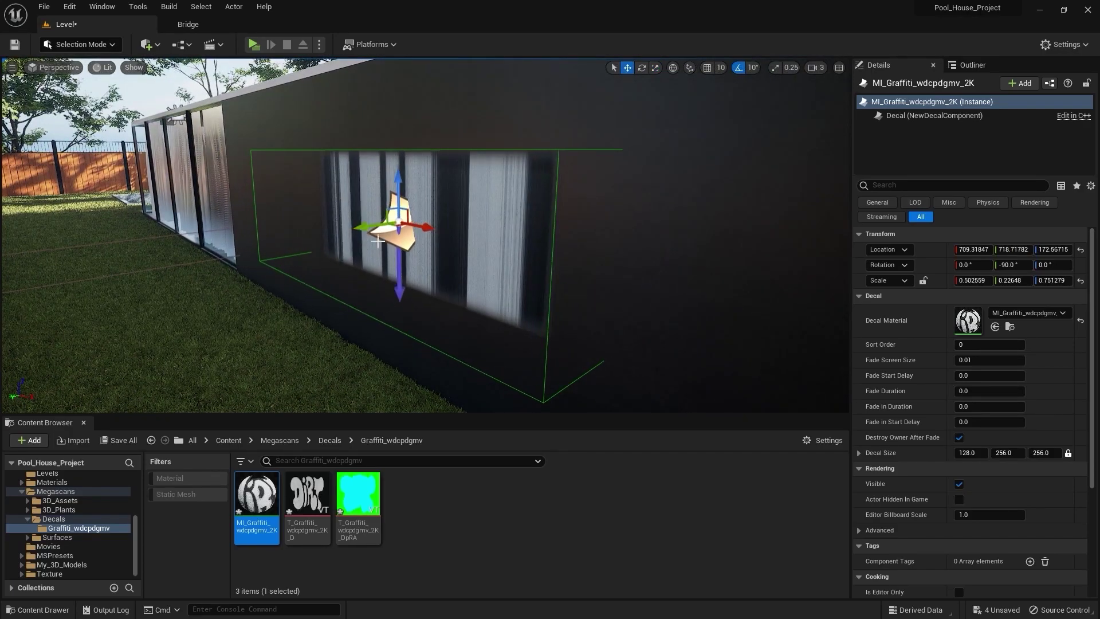
Step: Rotate the graffiti decal to 90°, 0° and -90° so its lettering lies upright on the wall
drag(398, 161, 444, 216)
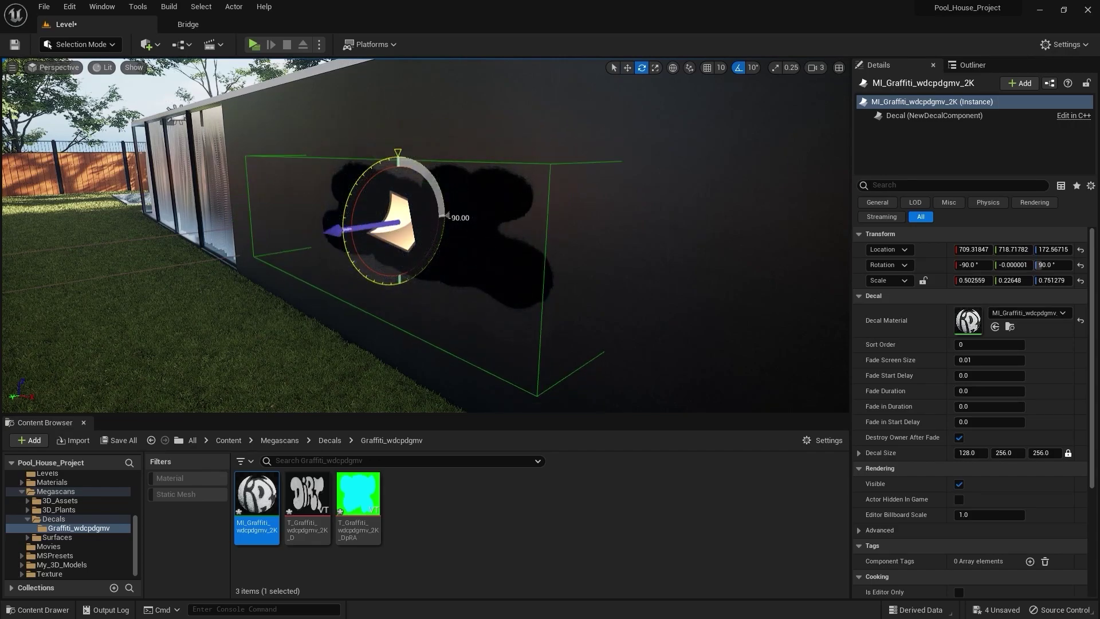
right_drag(497, 195, 451, 237)
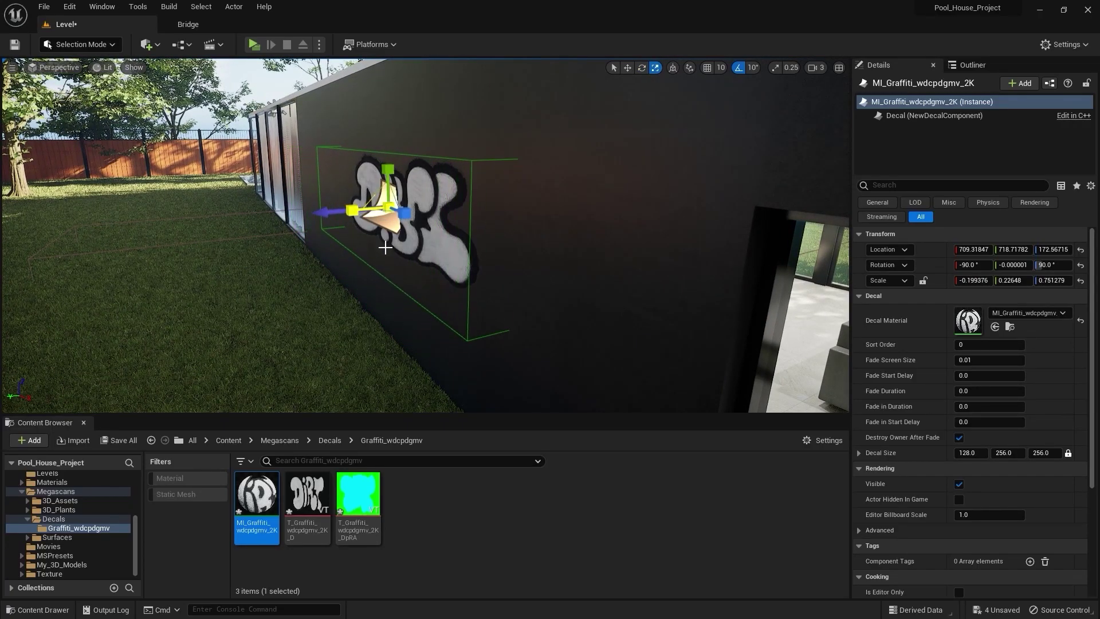
key(f)
key(e)
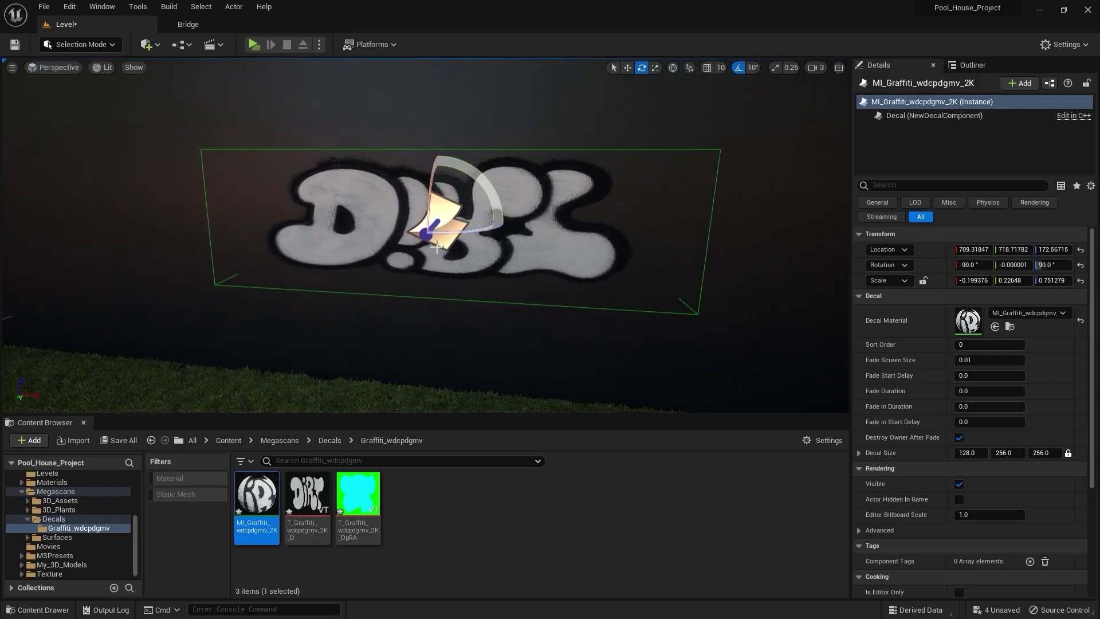
drag(482, 182, 545, 298)
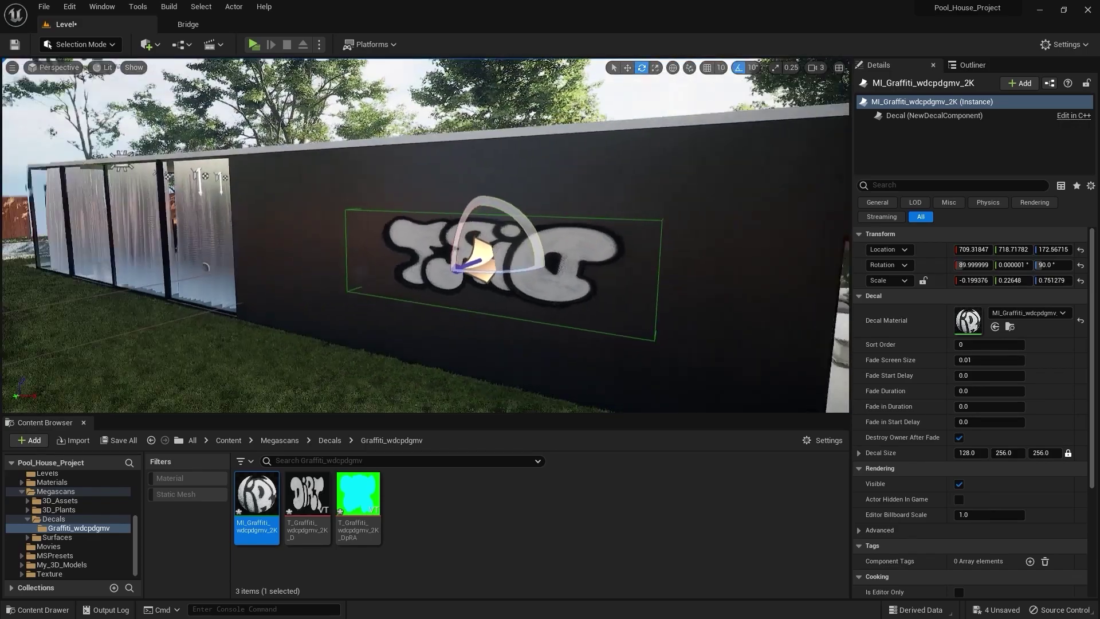
mouse_move(444, 210)
right_down()
mouse_move(475, 244)
mouse_move(493, 221)
mouse_move(444, 210)
right_up()
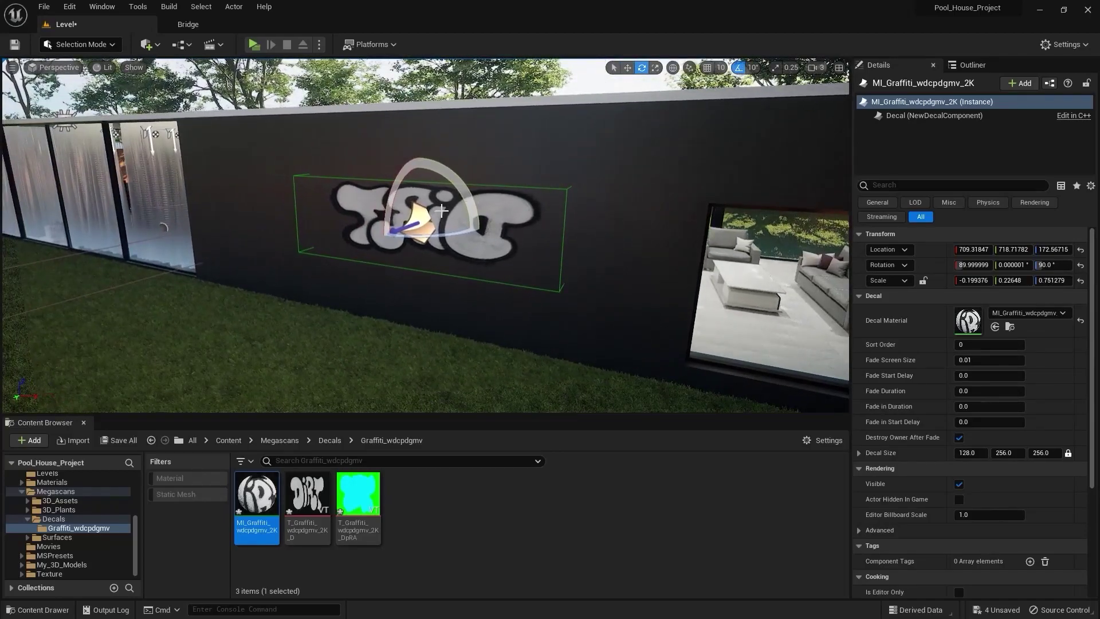
drag(413, 238, 442, 231)
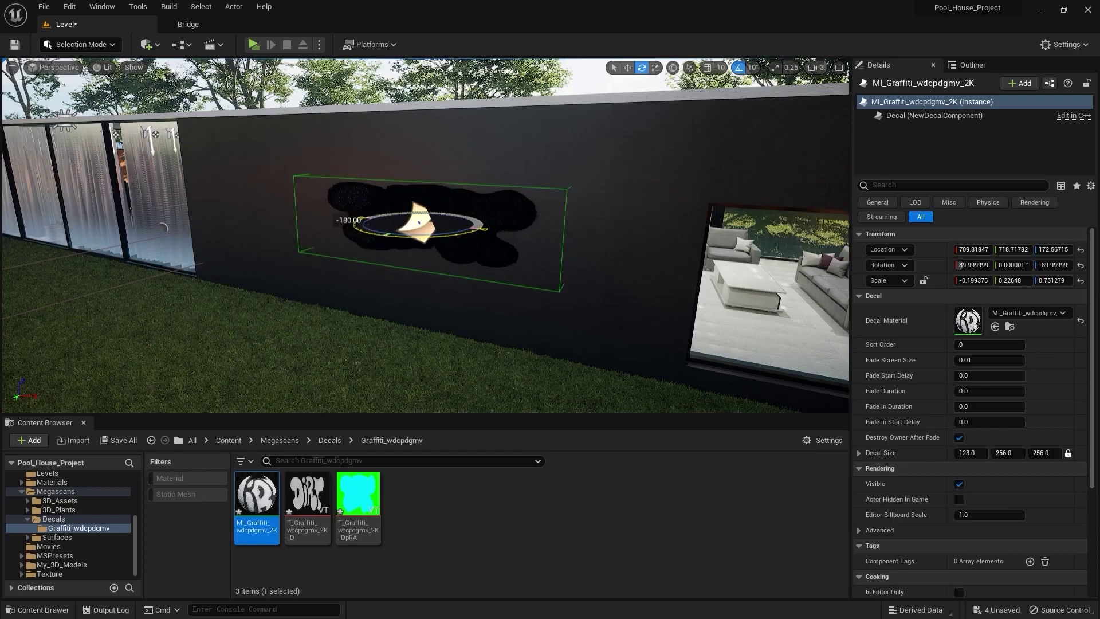
Step: Reduce the graffiti decal's projection depth to an X scale of about 0.15
right_drag(578, 192, 429, 233)
key(r)
mouse_move(489, 209)
mouse_down()
mouse_move(466, 211)
mouse_move(519, 204)
mouse_move(507, 206)
mouse_up()
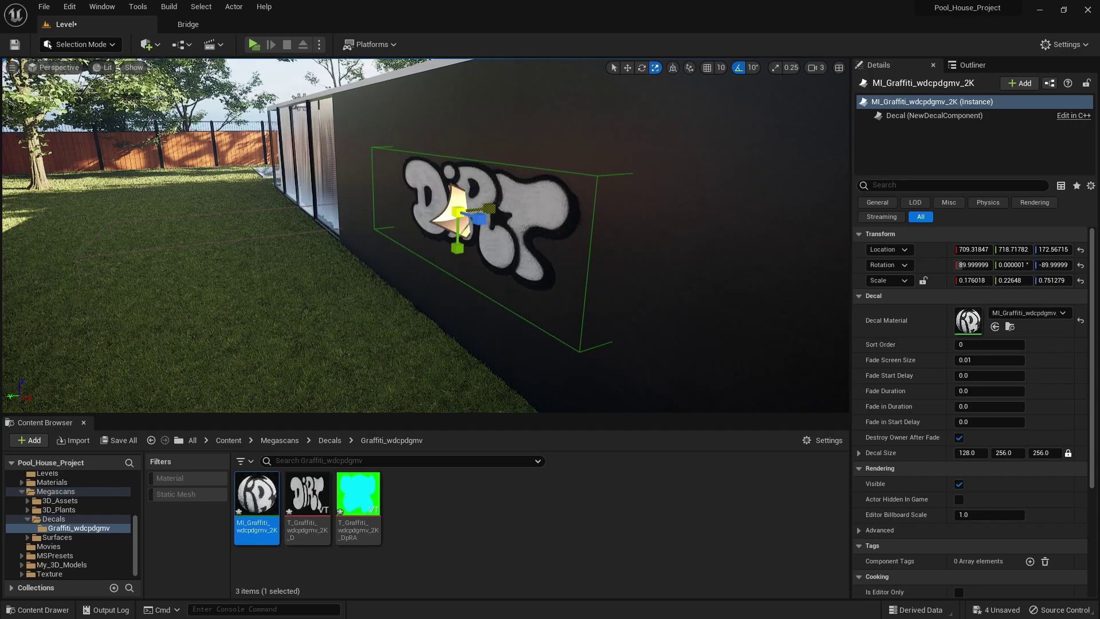
right_drag(627, 214, 433, 301)
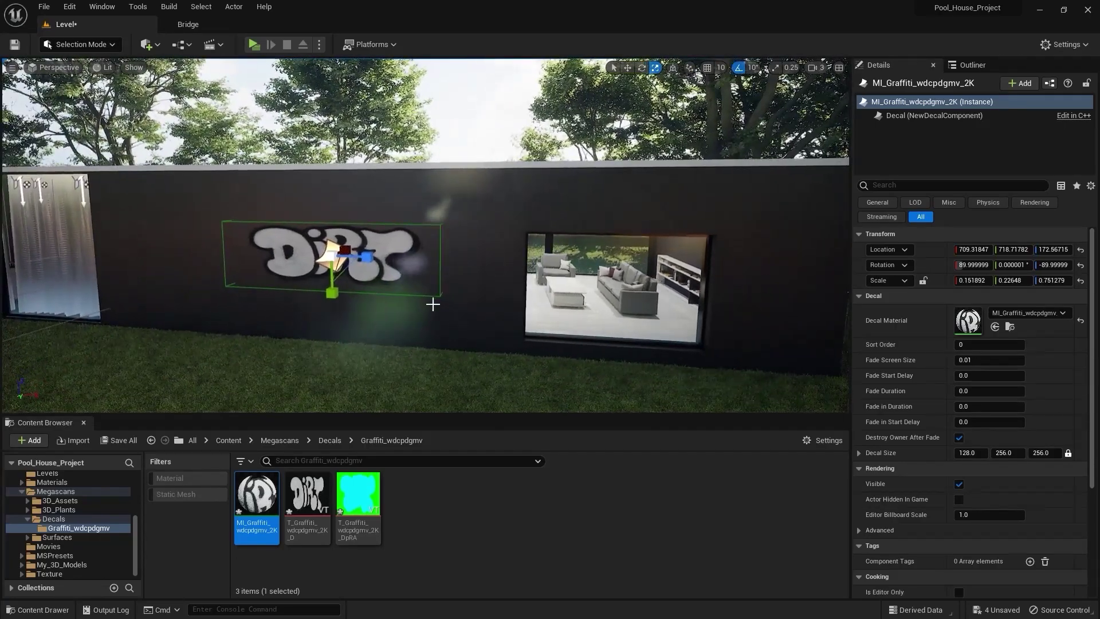
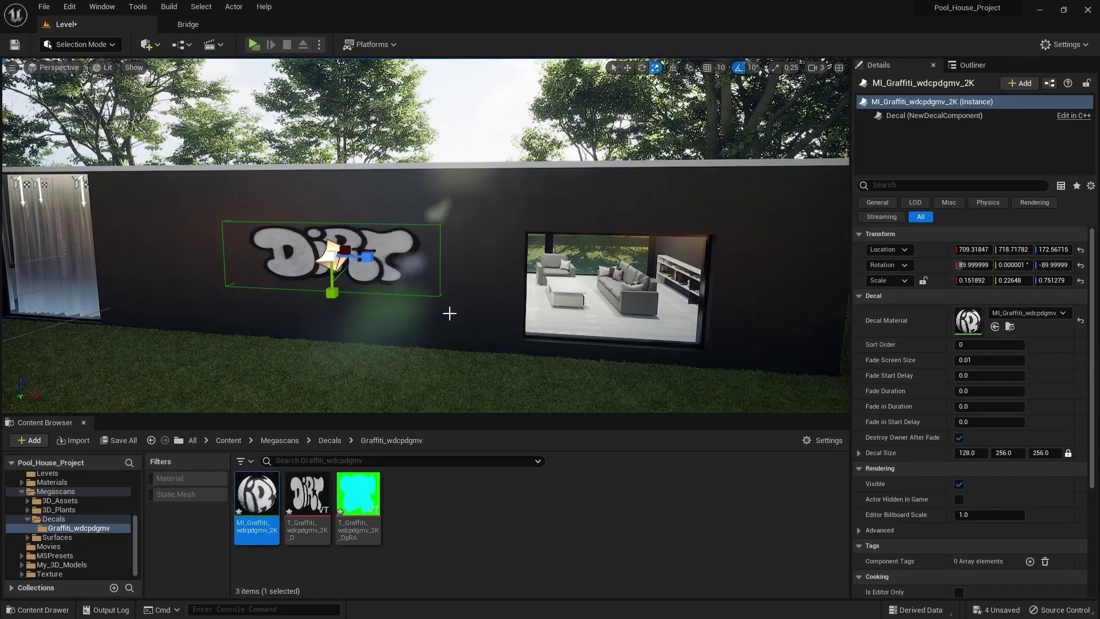
Step: Delete the graffiti decal from the dark wall
click(436, 563)
right_drag(444, 305, 324, 336)
key(Delete)
Step: Add the first Mud Stain decal from Bridge's Mud decals to the project
right_drag(501, 233, 339, 244)
right_drag(458, 270, 288, 228)
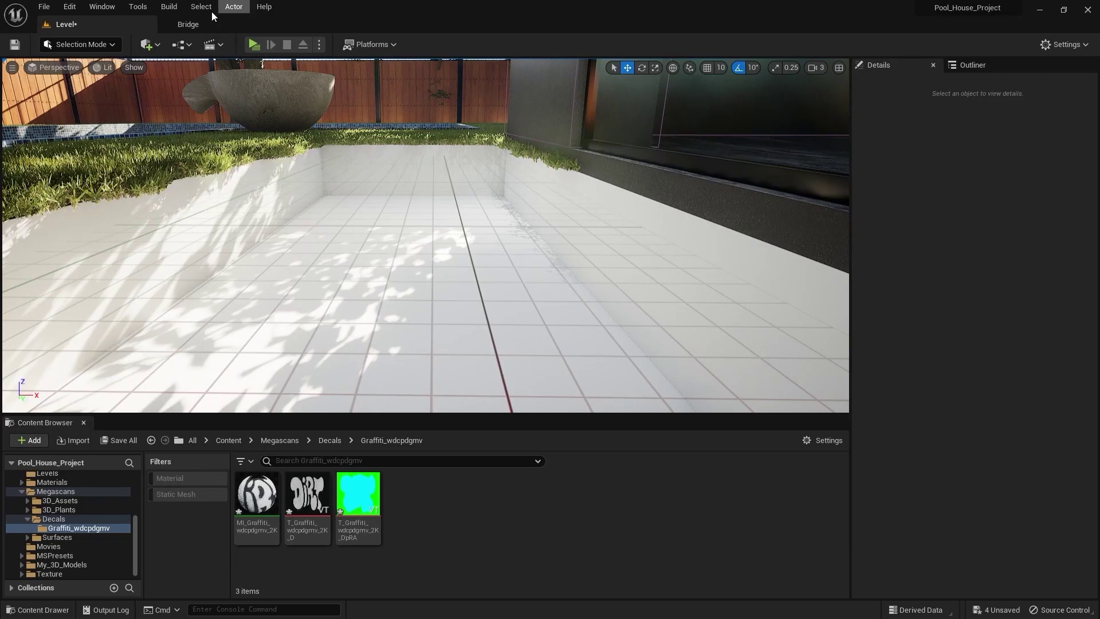
click(188, 24)
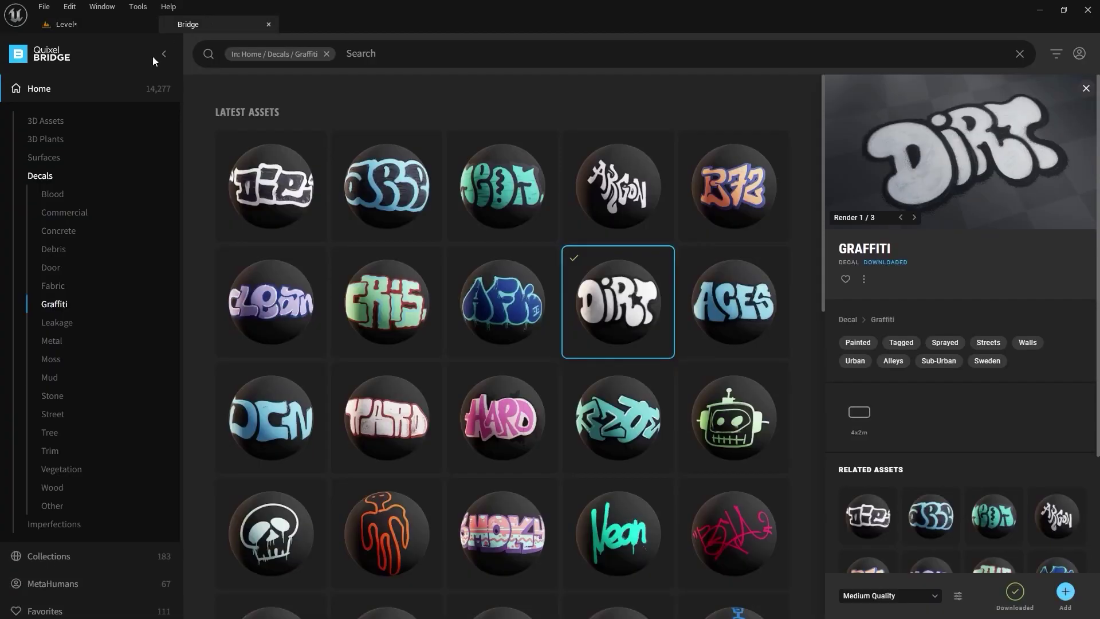
click(49, 175)
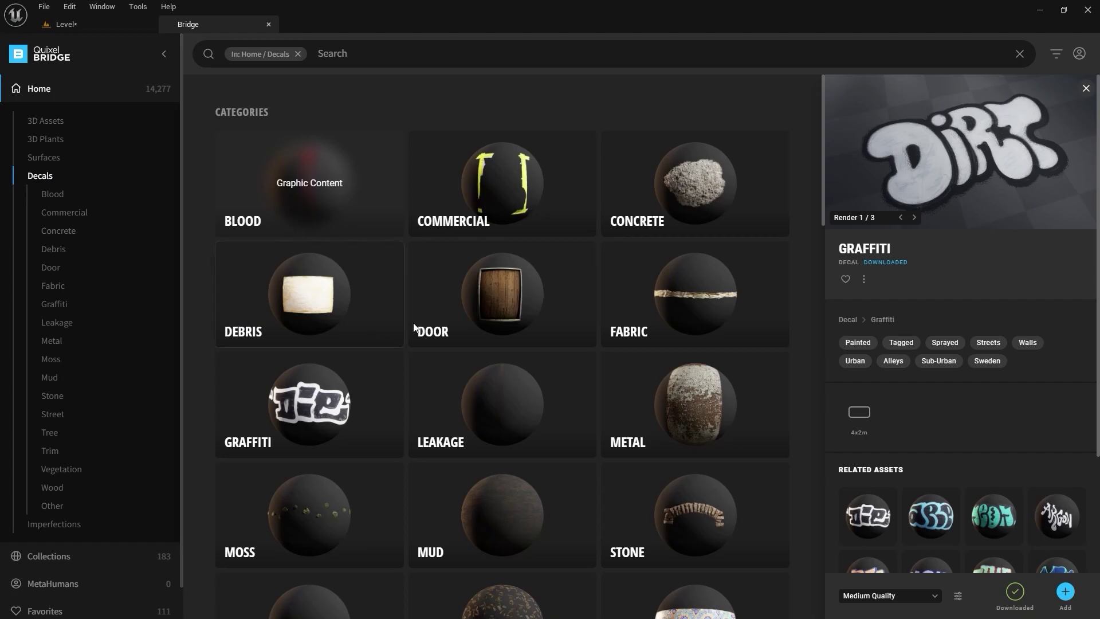
scroll(382, 431, down, 5)
scroll(451, 362, up, 1)
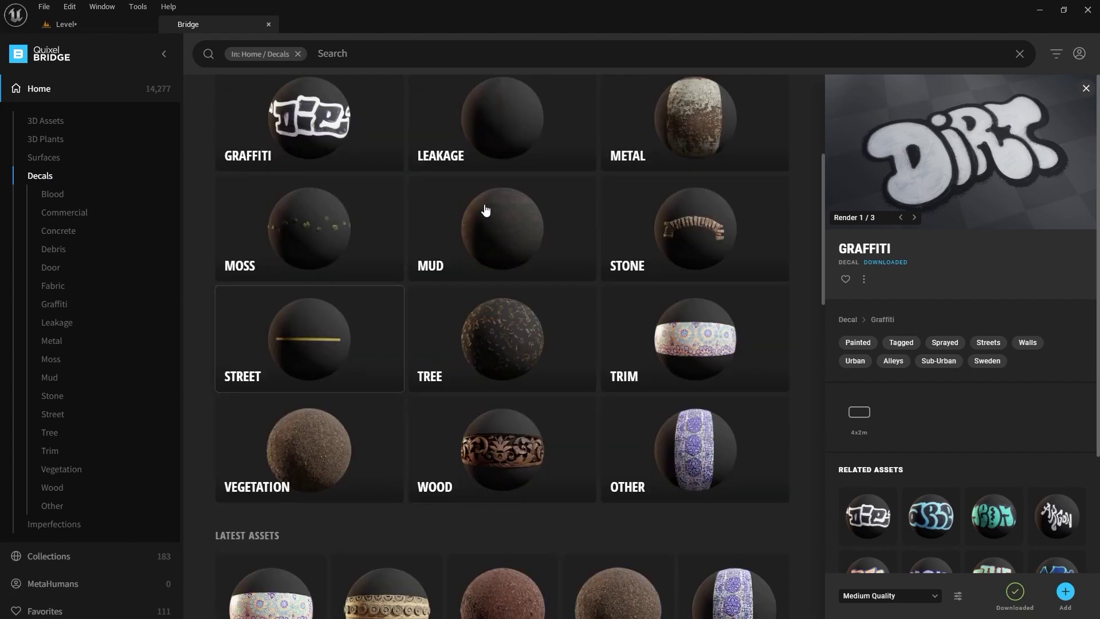
click(448, 218)
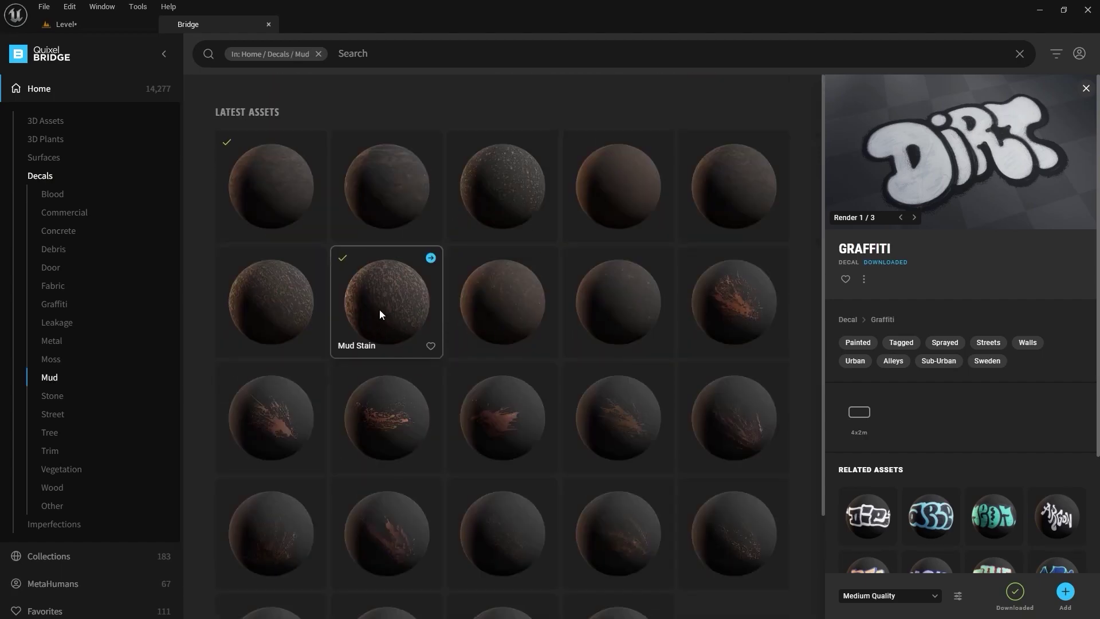
click(272, 167)
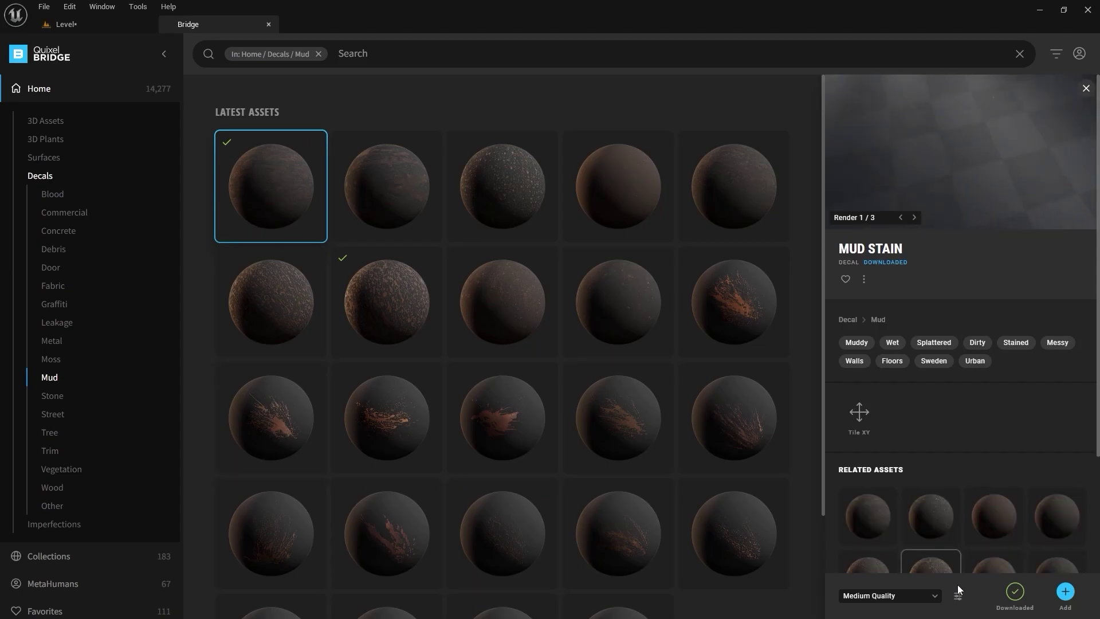
click(1064, 593)
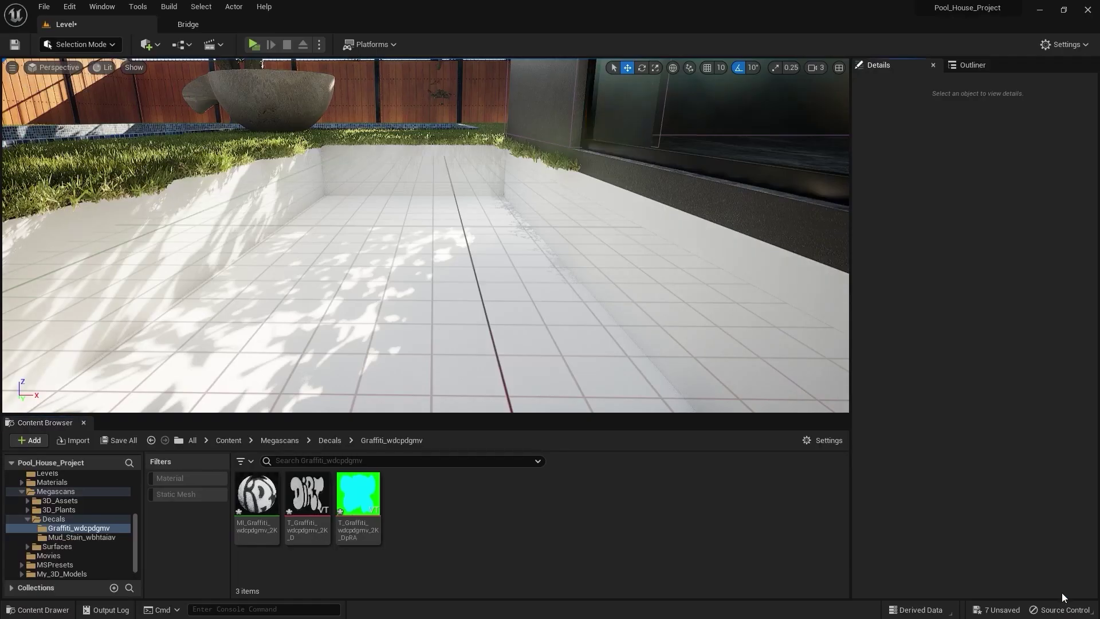
Step: Open the Mud_Stain_wbhtaiav folder and hide the viewport grid over the white pit beside the house
click(98, 537)
right_drag(425, 235, 476, 252)
right_drag(401, 218, 409, 218)
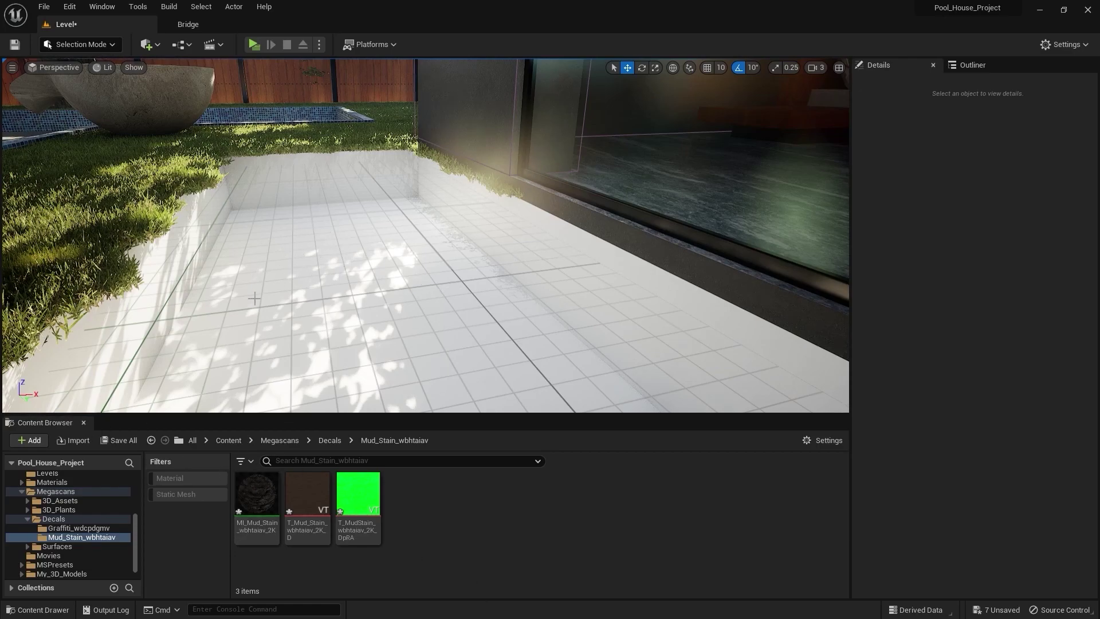
click(138, 68)
click(191, 209)
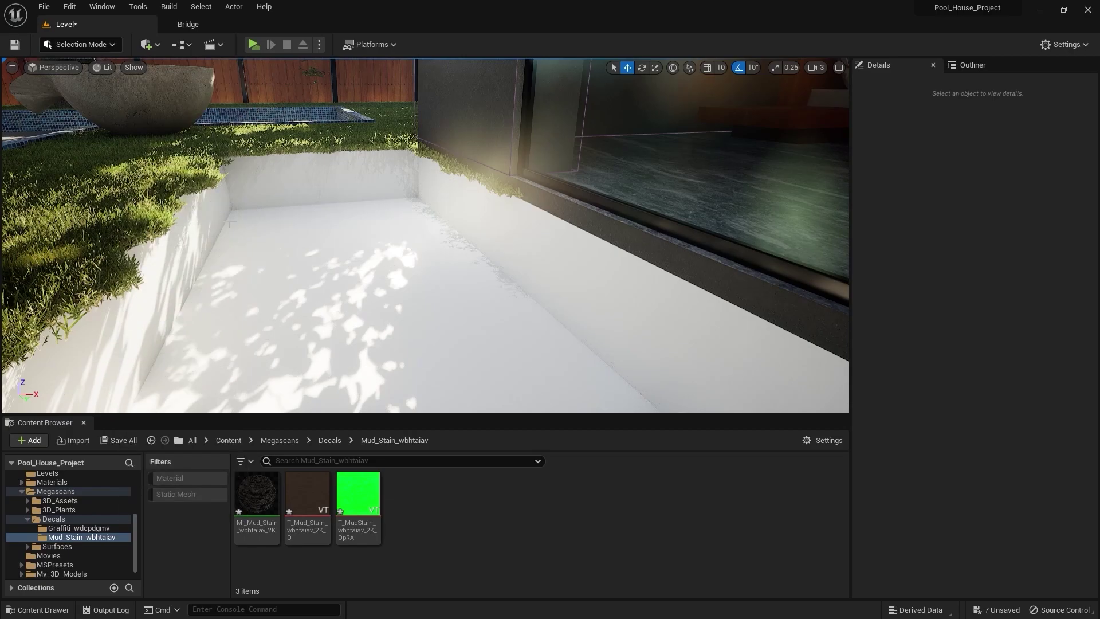
Step: Place the mud stain decal in the white pit and rotate it to project onto the side wall beneath the glazing
right_drag(345, 291, 436, 275)
drag(257, 498, 301, 290)
right_drag(300, 290, 252, 292)
drag(377, 253, 295, 310)
key(e)
key(w)
Step: Reduce the mud stain decal's X scale to about 0.035 and move it against the pit wall beneath the glazing
right_drag(296, 310, 243, 312)
key(r)
drag(329, 199, 458, 197)
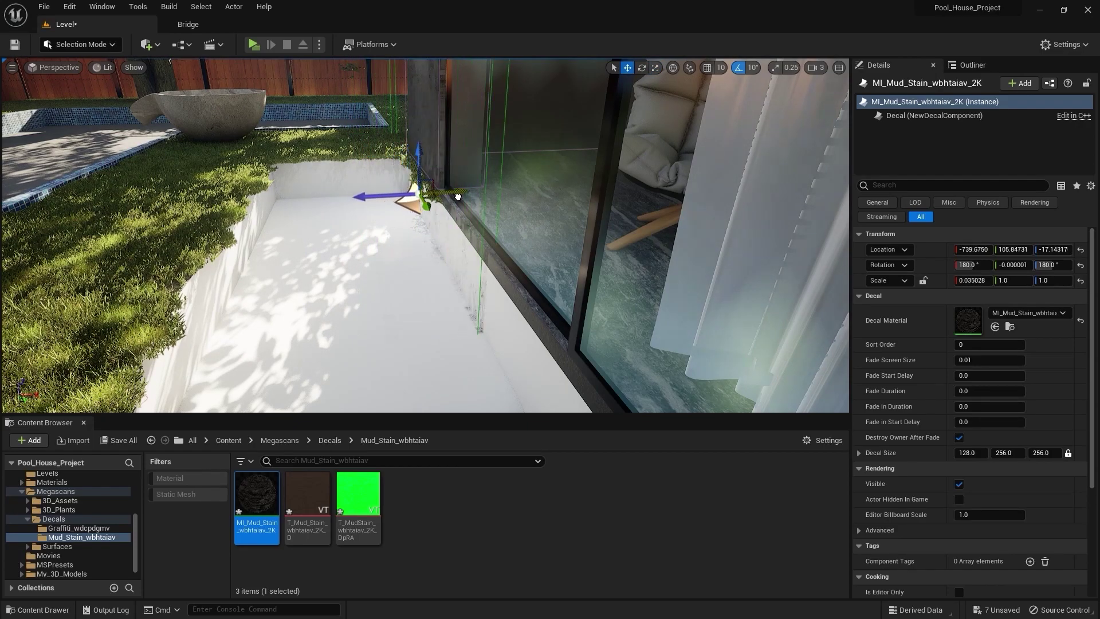
right_drag(558, 217, 389, 133)
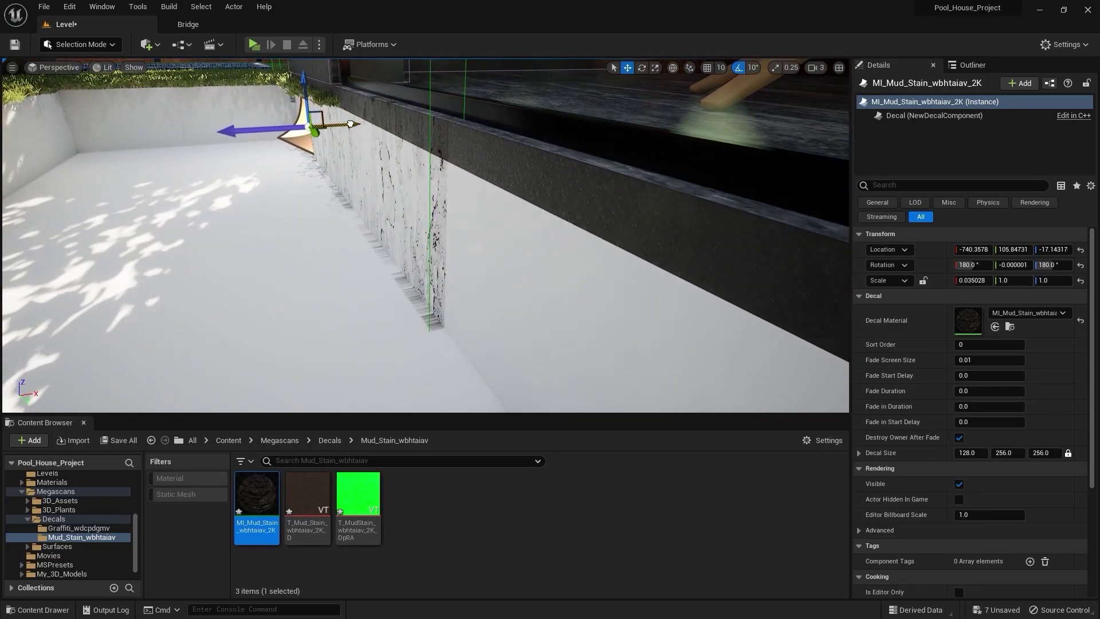
drag(350, 123, 354, 124)
Step: Slide the mud stain decal along the house-side pit wall and duplicate it to cover the remaining length
right_drag(354, 254, 544, 217)
drag(264, 263, 423, 274)
right_drag(427, 234, 458, 235)
alt+drag(325, 289, 711, 284)
right_drag(711, 284, 711, 240)
key(q)
right_drag(464, 270, 481, 250)
click(460, 241)
key(e)
key(e)
key(w)
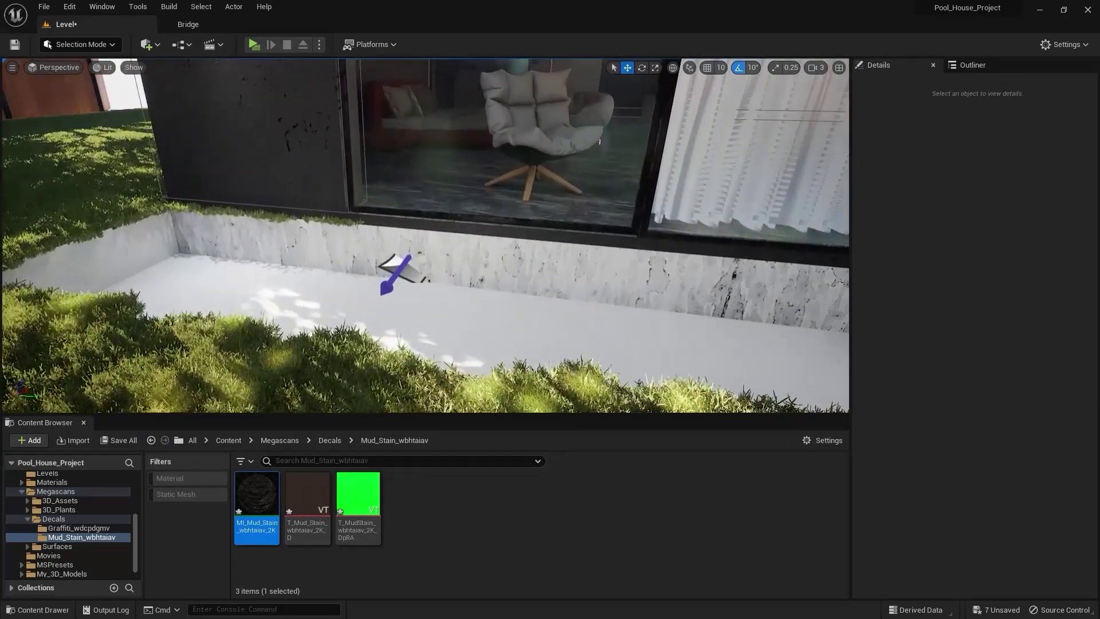
Step: Select both house-side mud stain decals and duplicate them onto the opposite pit wall, at about -921 in X
click(401, 266)
right_drag(401, 266, 447, 275)
key(q)
right_drag(470, 344, 512, 291)
shift+click(480, 235)
right_drag(486, 230, 378, 289)
key(e)
key(d)
right_drag(501, 267, 583, 306)
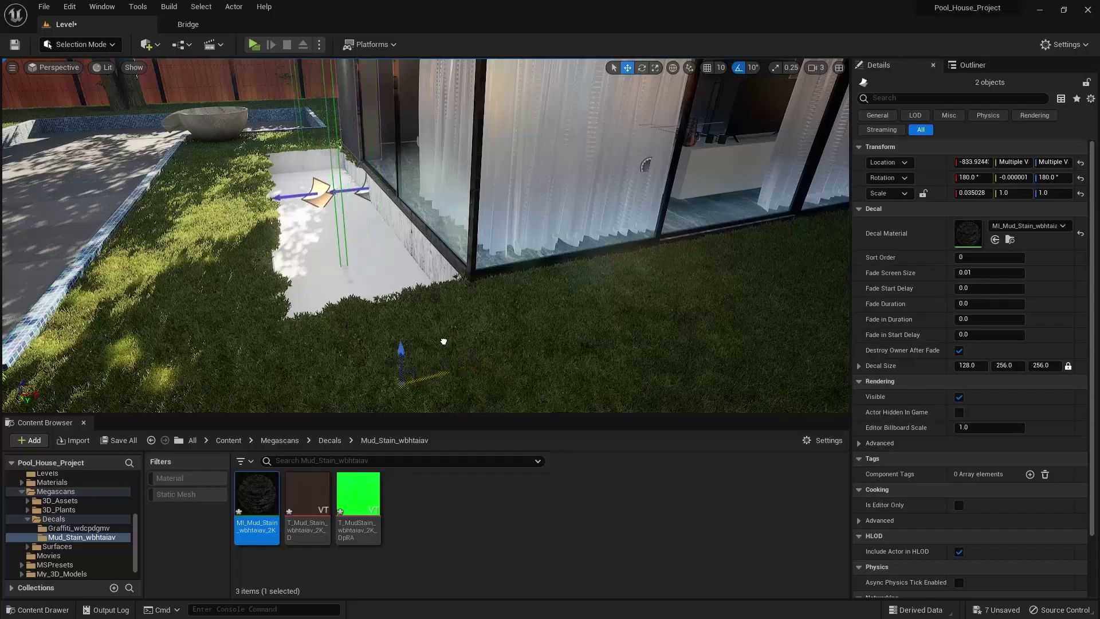
right_drag(453, 309, 422, 346)
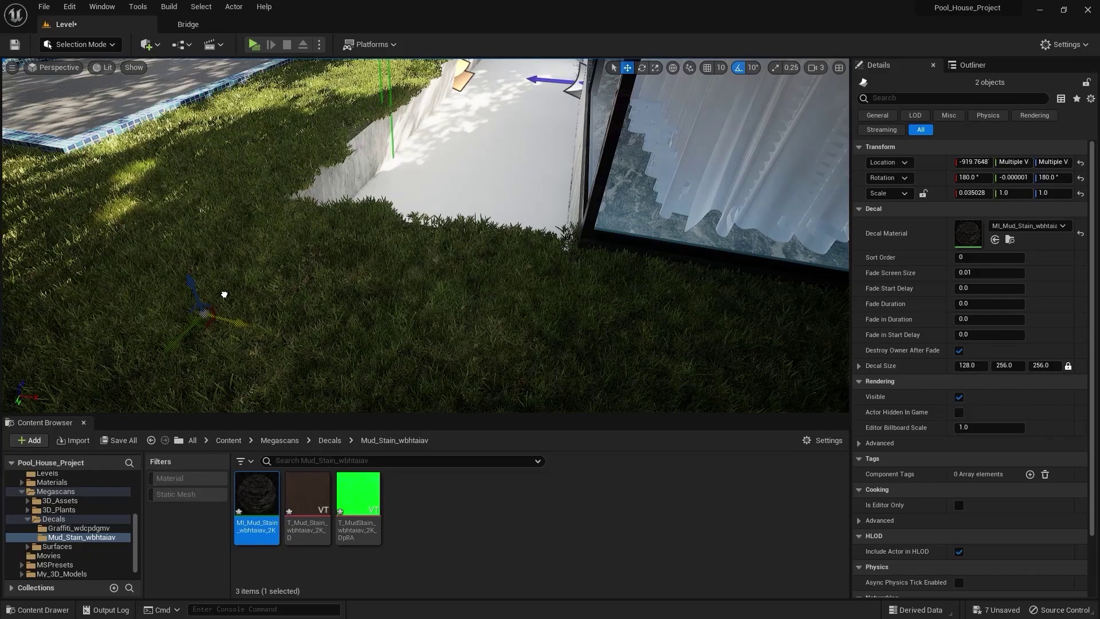
right_drag(405, 211, 373, 242)
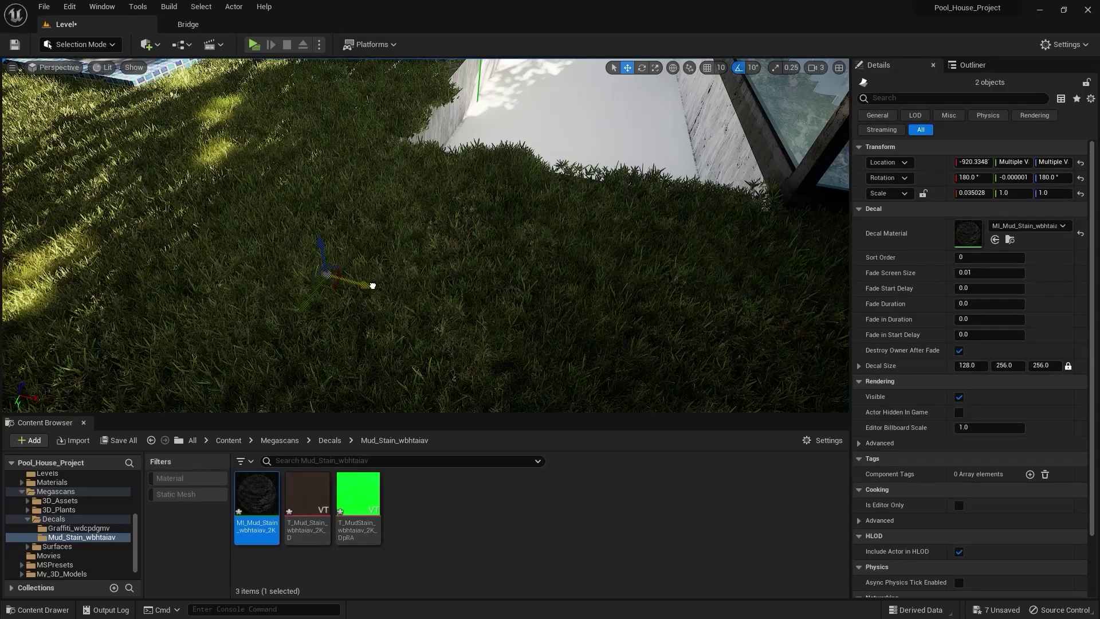
mouse_move(512, 201)
right_down()
mouse_move(512, 172)
mouse_move(499, 163)
mouse_move(513, 189)
mouse_move(498, 209)
right_up()
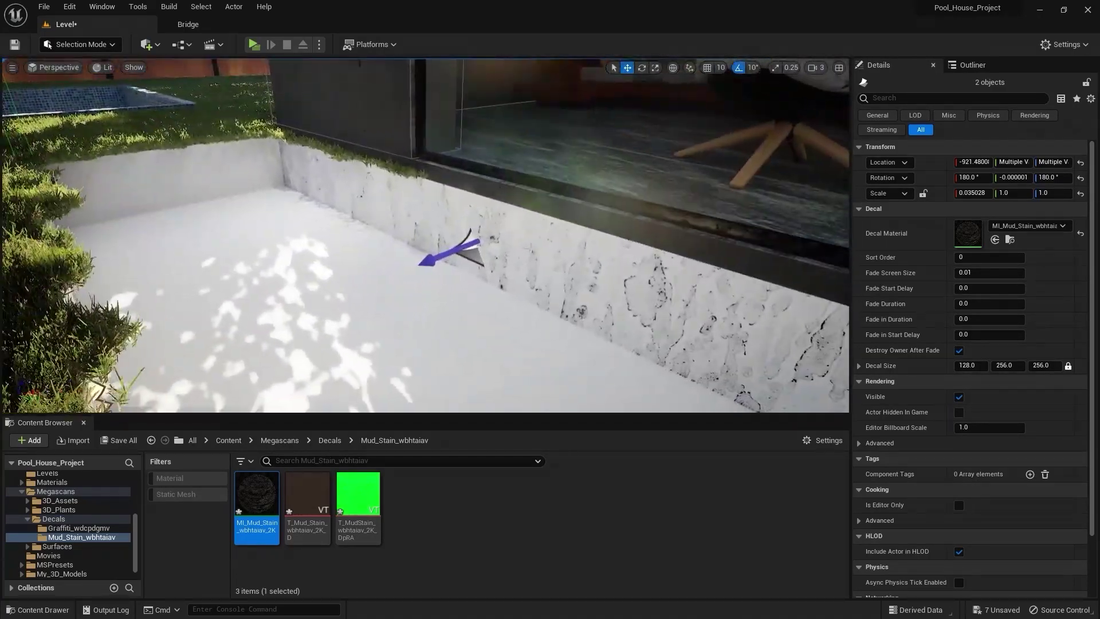
Step: Duplicate a house-side mud stain decal into the pit and rotate the copy -90° about Z to face the end wall
click(470, 245)
right_drag(470, 245, 515, 248)
alt+drag(513, 237, 464, 259)
key(e)
drag(405, 303, 361, 310)
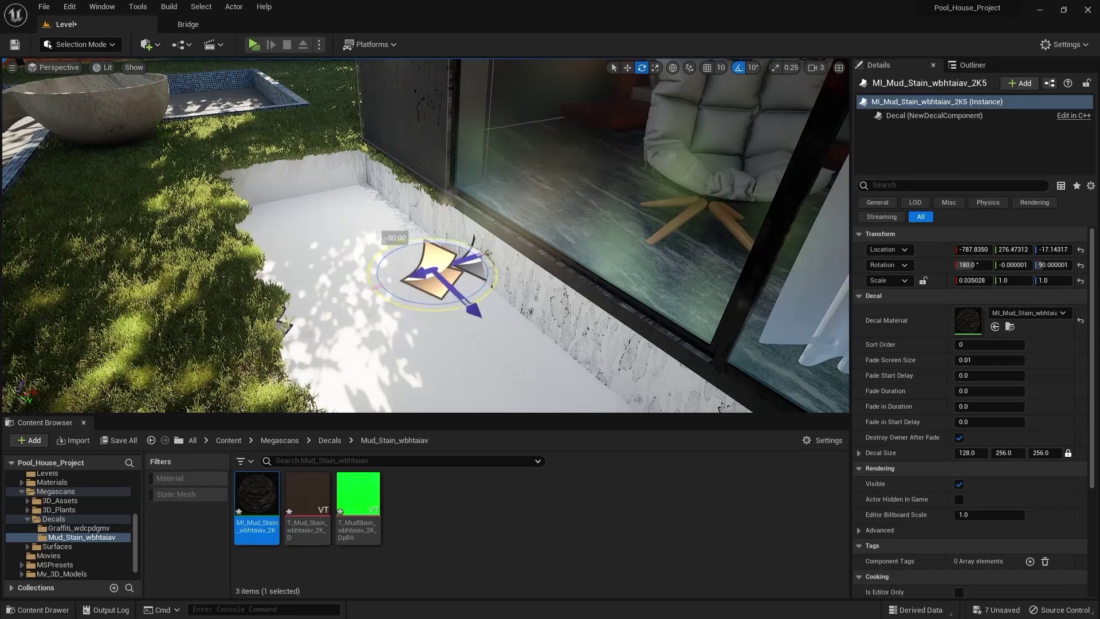
Step: Move the rotated mud stain decal onto one pit end wall at about 19 in Y and duplicate it to the opposite end wall, about 712 in Y
key(w)
right_drag(405, 304, 631, 242)
drag(636, 239, 340, 250)
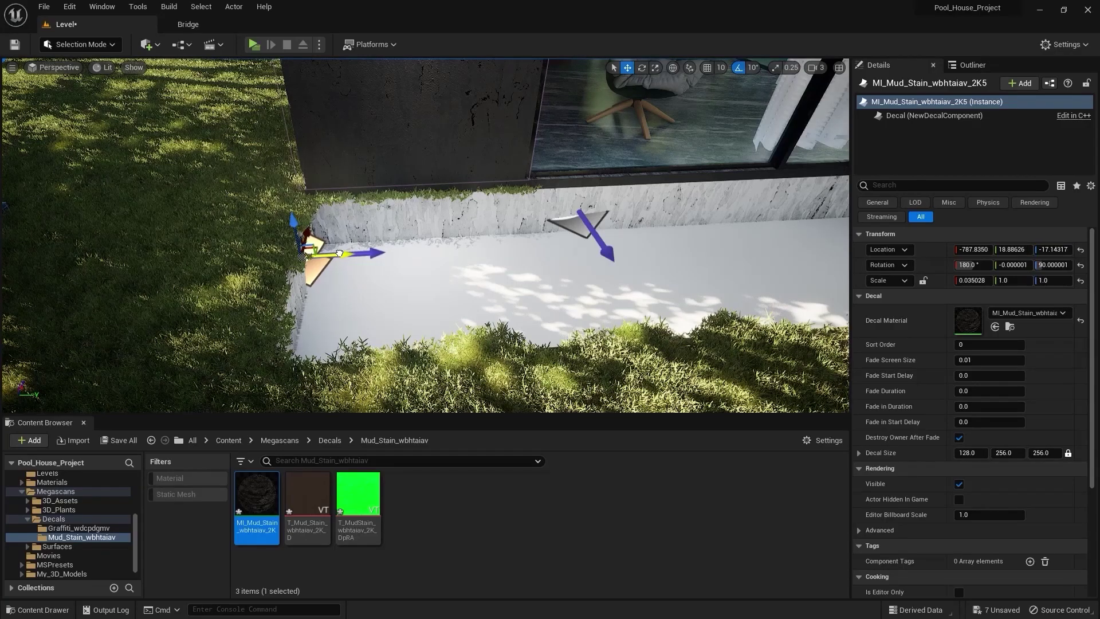
right_drag(509, 258, 596, 224)
alt+drag(68, 335, 589, 301)
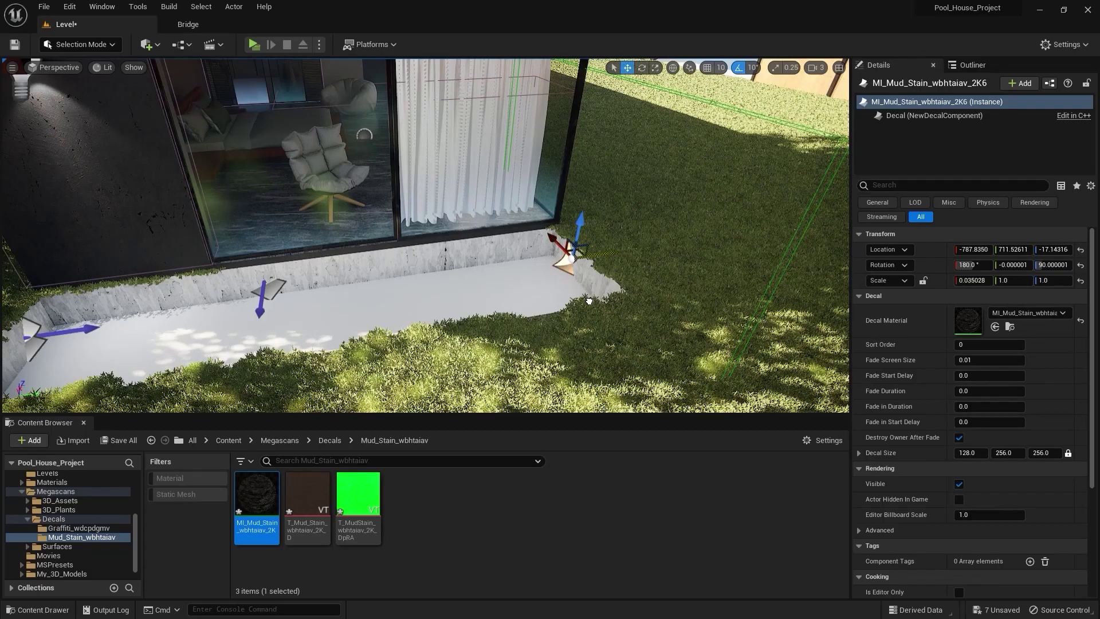
Step: Undo the last edit to the house-side mud stain decal and clear the selection
right_drag(424, 235, 814, 212)
right_drag(435, 269, 489, 311)
key(a)
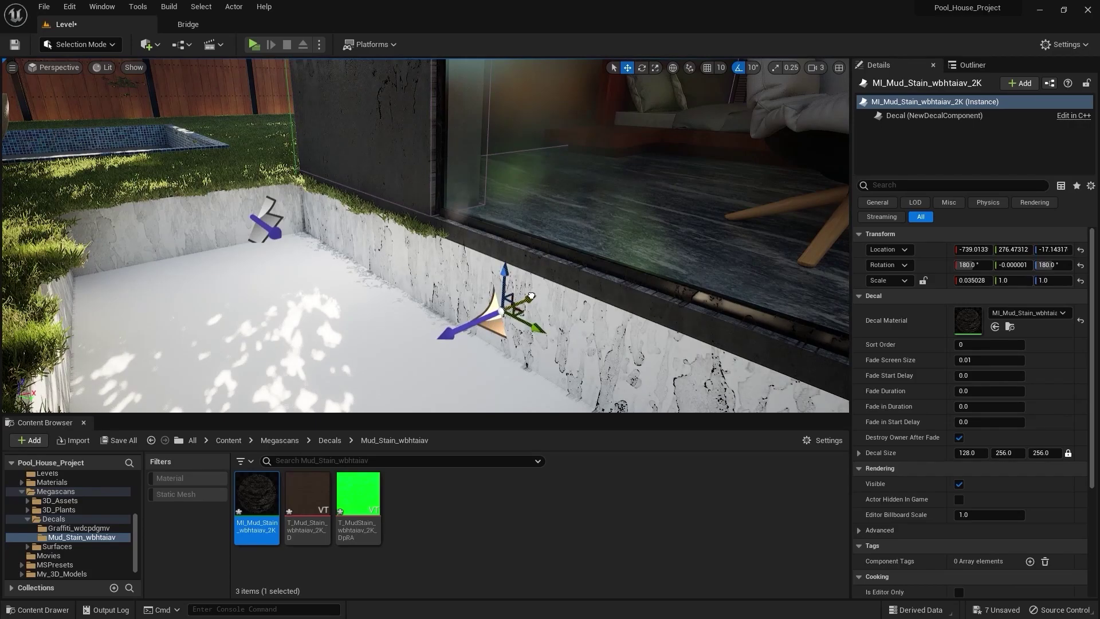
key(ctrl+z)
mouse_move(320, 258)
right_down()
mouse_move(393, 260)
mouse_move(315, 257)
right_up()
key(s)
right_drag(393, 260, 449, 265)
key(s)
key(Escape)
key(e)
key(q)
right_drag(387, 140, 273, 140)
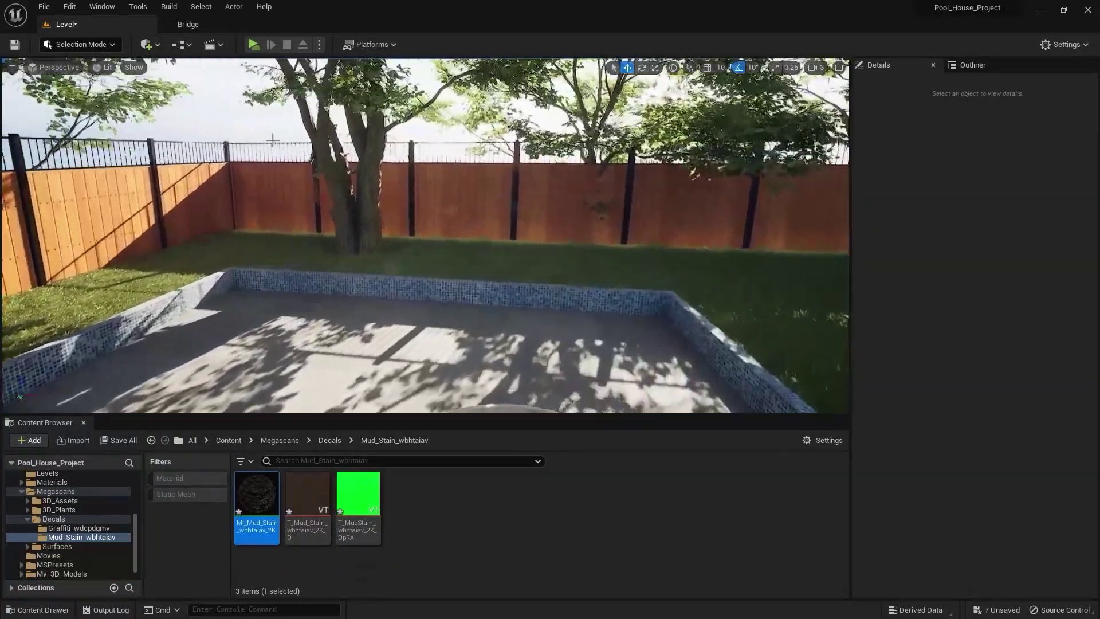
Step: Switch to Quixel Bridge, browse the Leakage decals and add the already downloaded leakage decal to the project
click(190, 25)
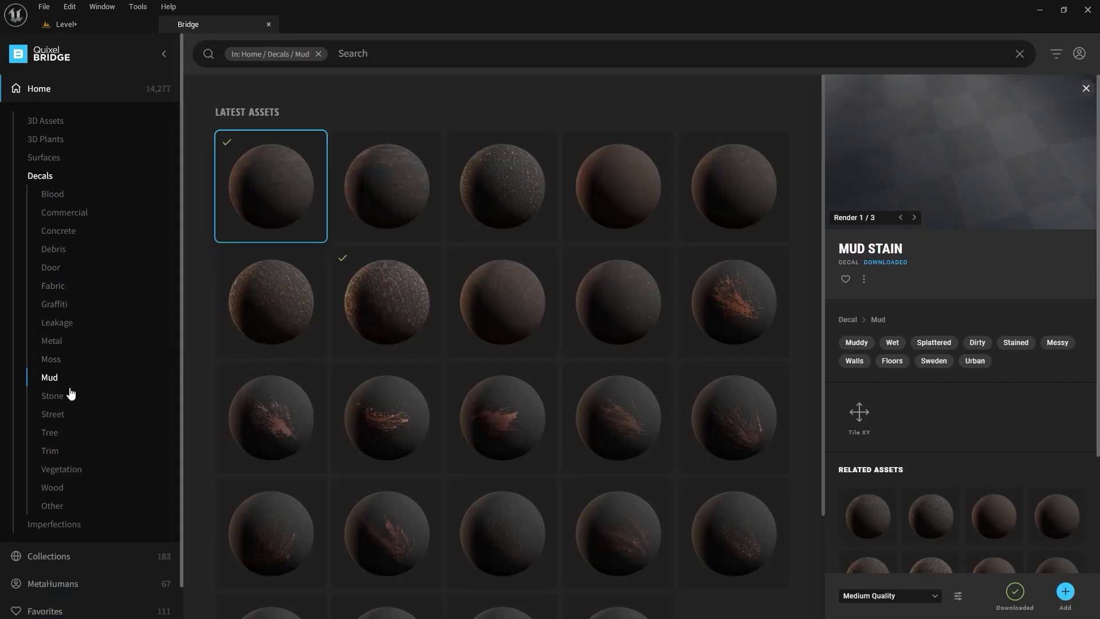
click(46, 324)
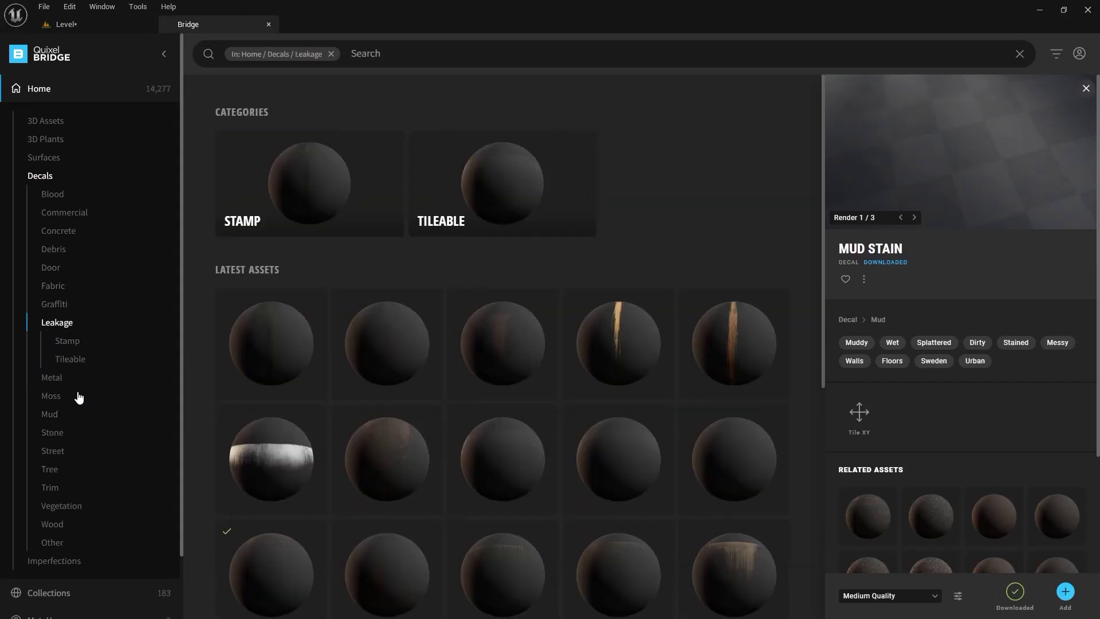
scroll(416, 316, down, 3)
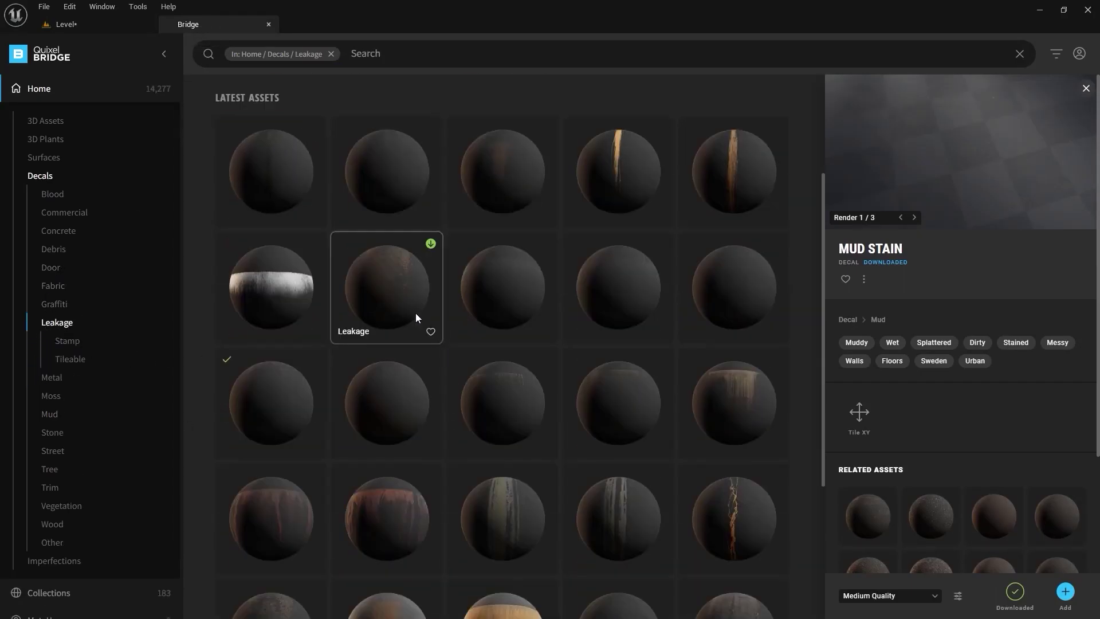
click(262, 395)
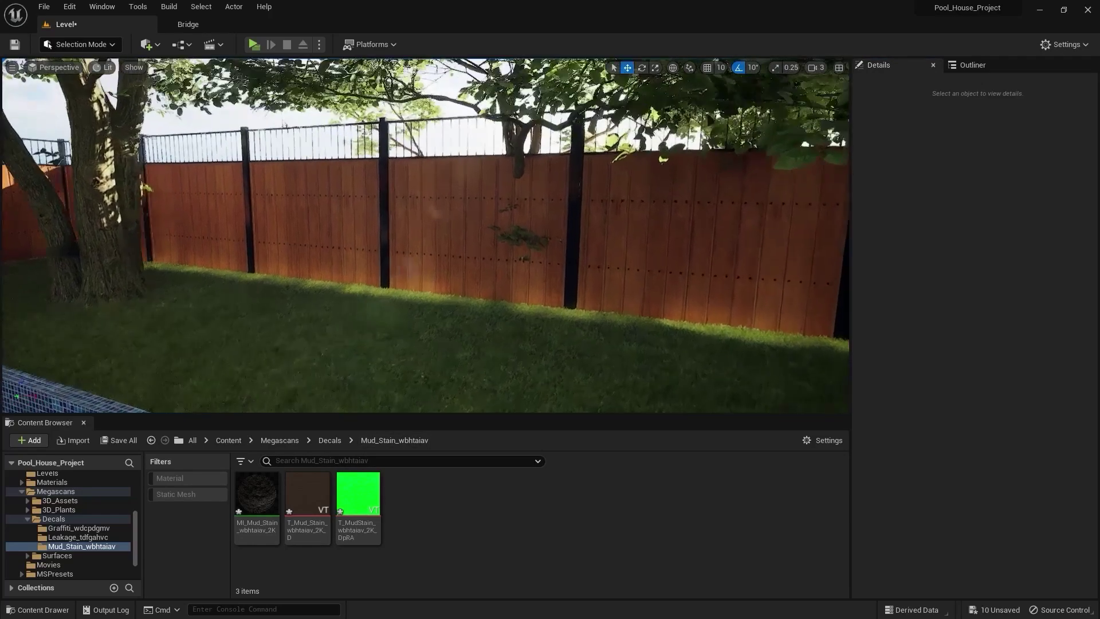
Step: Place the MI_Leakage_tdfgahvc_2K decal on the lawn by the wooden fence and raise it to about 56 in Z
click(78, 537)
right_drag(480, 280, 436, 285)
drag(253, 494, 274, 297)
right_drag(479, 312, 431, 313)
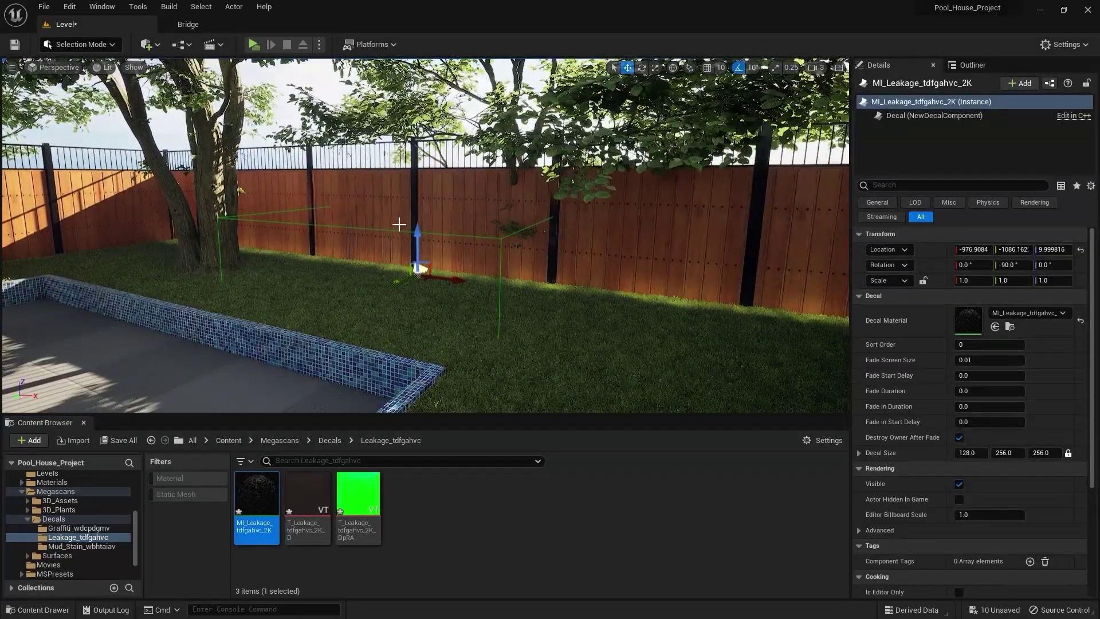
drag(413, 236, 374, 267)
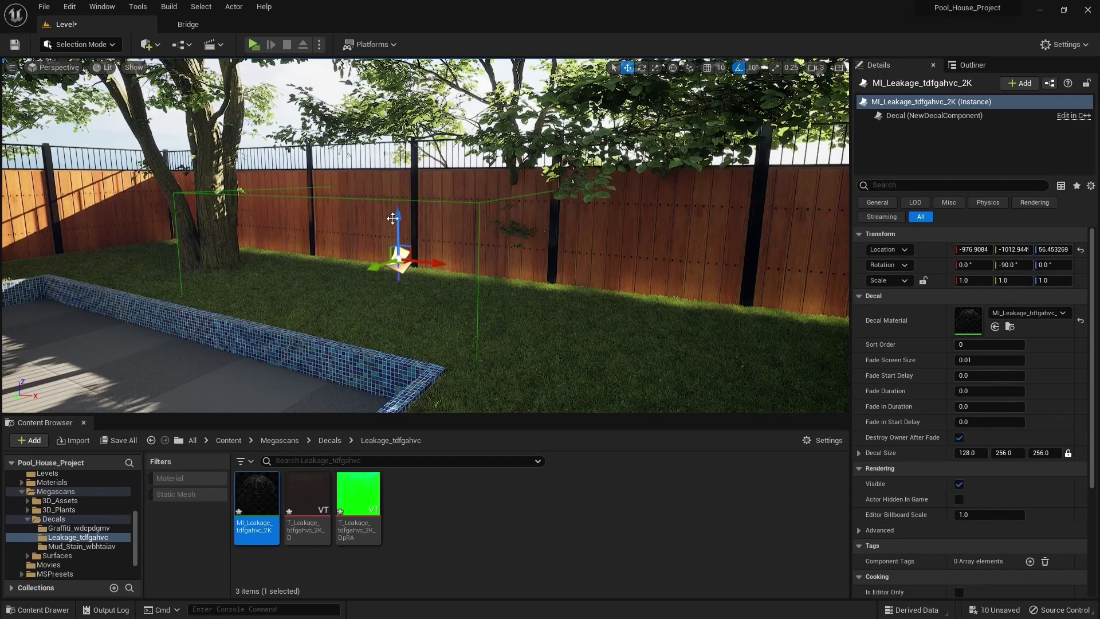
Step: Rotate the leakage decal to about -180°, 0°, 90° so that it projects onto the wooden fence
drag(400, 197, 397, 194)
right_drag(398, 194, 397, 194)
drag(302, 167, 408, 198)
key(w)
mouse_move(420, 187)
right_down()
mouse_move(436, 172)
mouse_move(504, 194)
mouse_move(538, 189)
mouse_move(367, 180)
mouse_move(436, 179)
mouse_move(415, 180)
right_up()
key(a)
key(e)
drag(447, 196, 463, 291)
Step: Lower the leakage decal to about -188 in Z so that its stains line up with the base of the fence
key(w)
drag(464, 185, 472, 363)
mouse_move(486, 253)
right_down()
mouse_move(486, 232)
mouse_move(516, 252)
mouse_move(519, 286)
mouse_move(519, 275)
mouse_move(479, 261)
right_up()
right_drag(543, 280, 536, 258)
drag(473, 352, 475, 409)
right_drag(482, 358, 481, 359)
drag(451, 354, 452, 376)
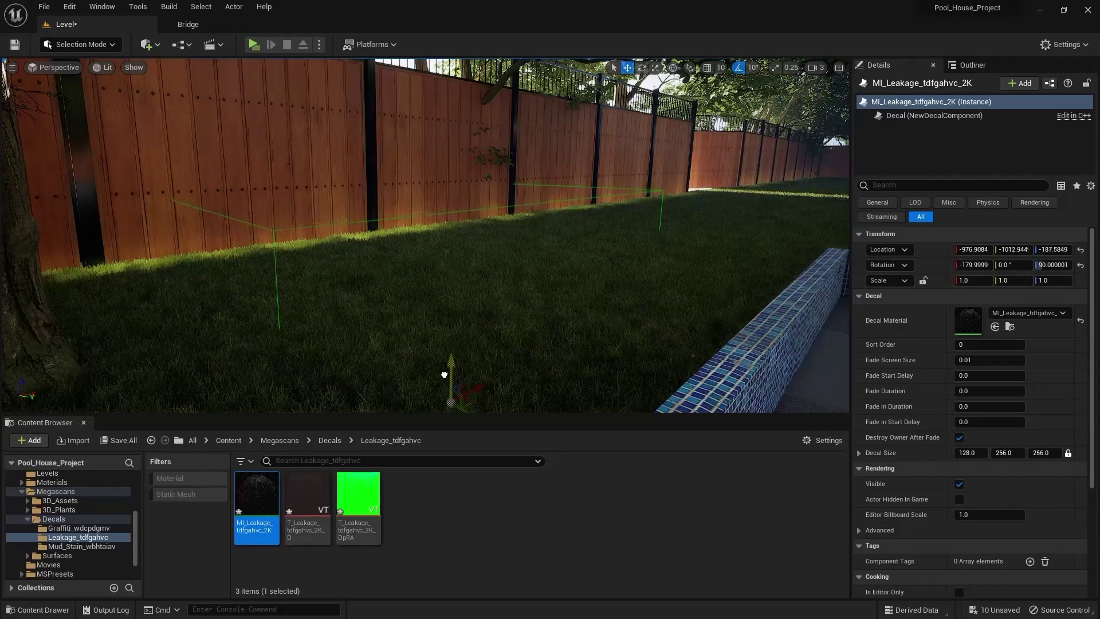
Step: Reduce the leakage decal's X scale to about 0.086 and move it against the fence, at about -1124 in Y
right_drag(447, 376, 413, 338)
key(r)
drag(359, 361, 402, 361)
key(w)
key(d)
right_drag(379, 387, 327, 388)
drag(353, 374, 448, 374)
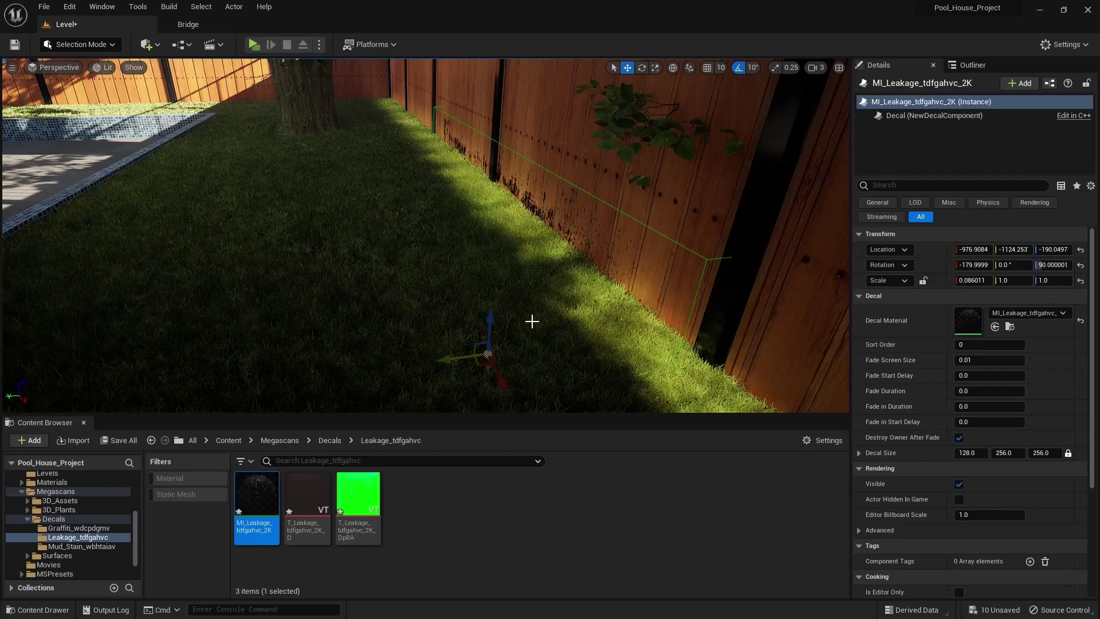
Step: Fine-tune the leakage decal's height along the fence base to about -195 in Z
drag(490, 321, 490, 296)
key(a)
right_drag(489, 296, 607, 278)
right_drag(450, 282, 525, 291)
key(s)
drag(413, 318, 419, 343)
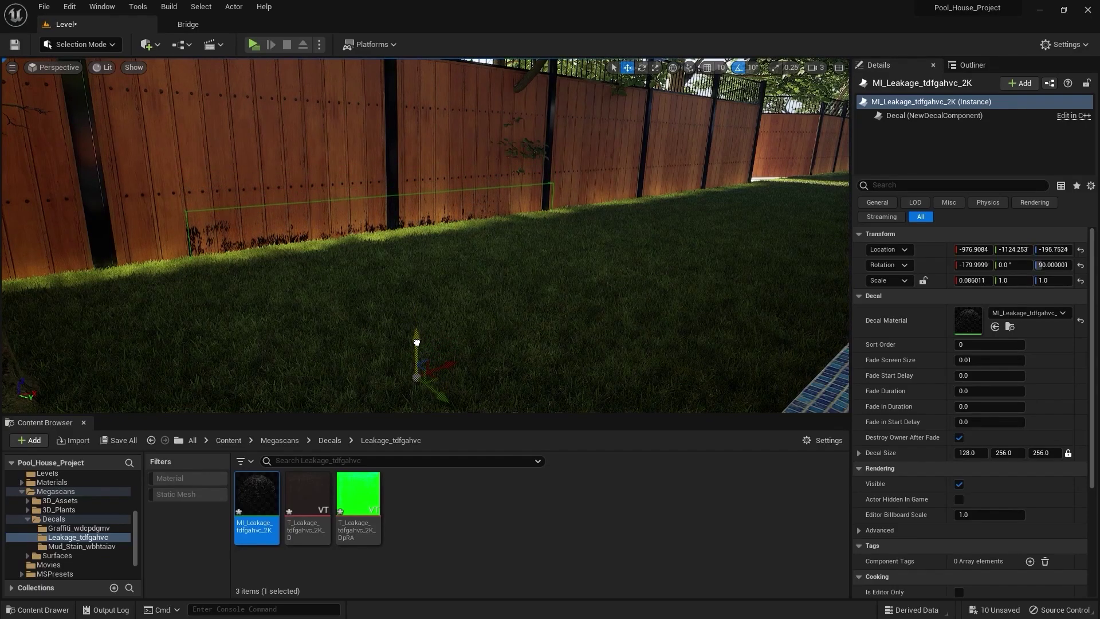
right_drag(419, 342, 367, 341)
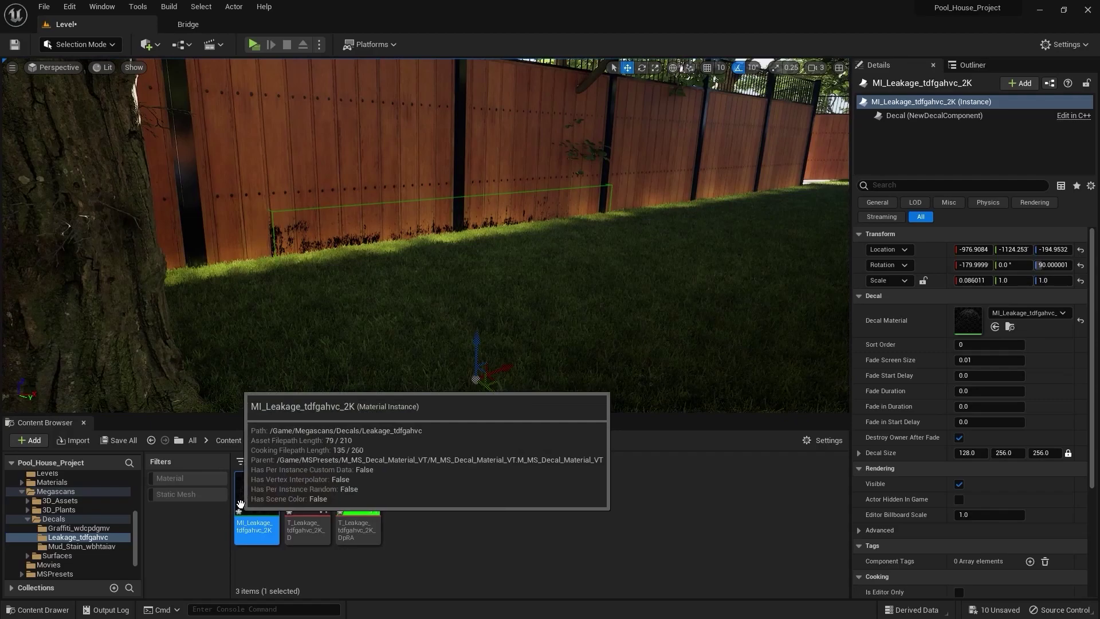
Step: Open the MI_Leakage_tdfgahvc_2K material instance and enable its Opacity Intensity override with a value of 0.5
double_click(244, 504)
scroll(756, 276, down, 8)
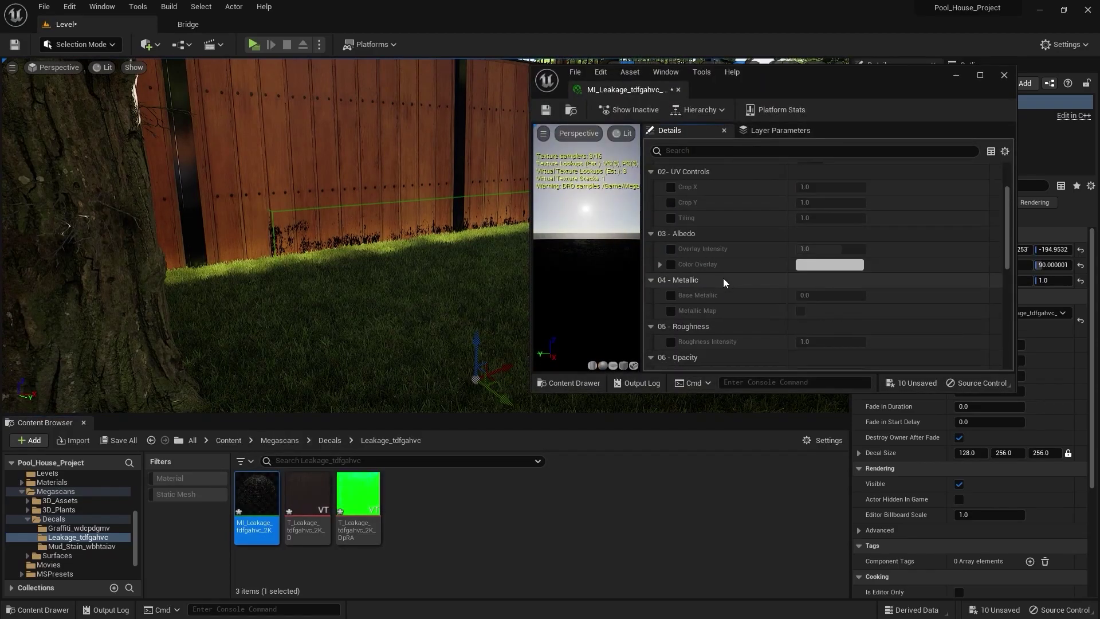
click(671, 244)
click(819, 245)
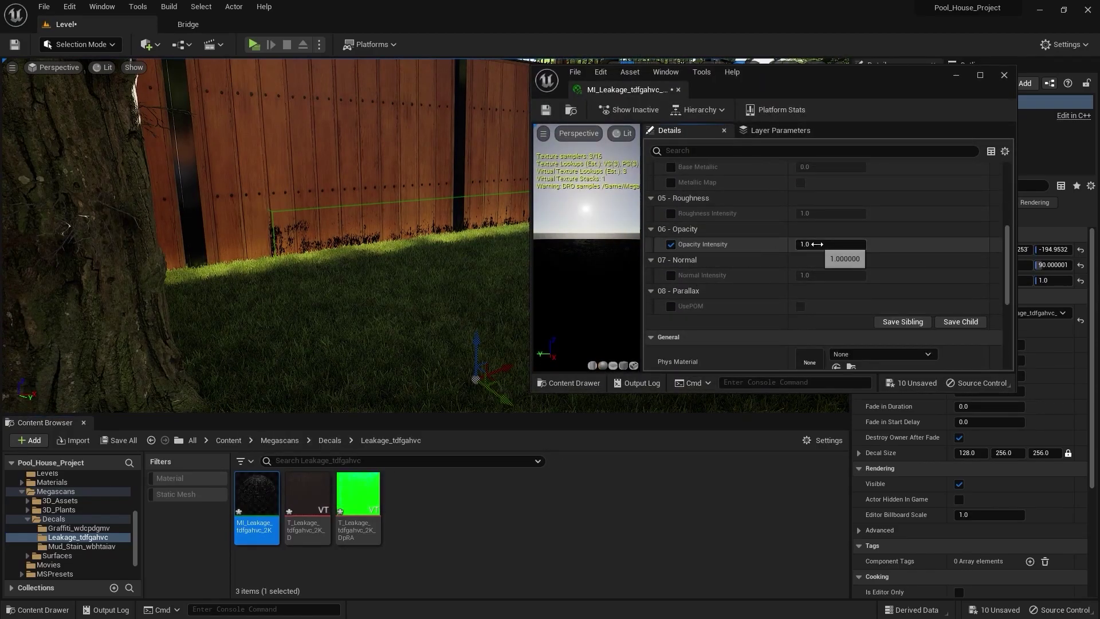
text(0.5)
key(Return)
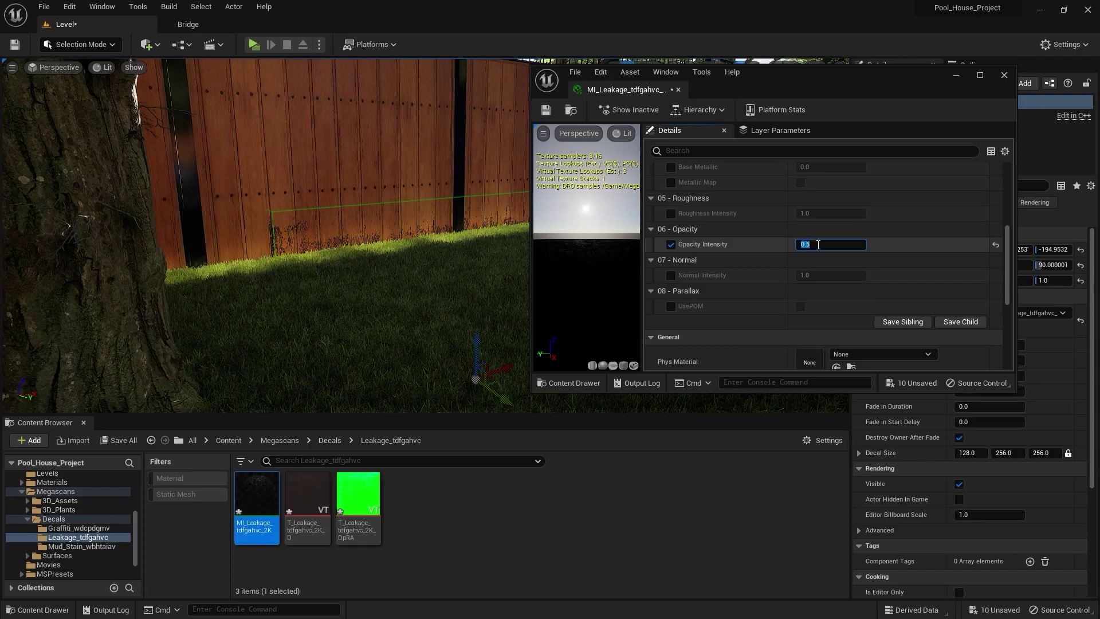
Step: Try other Opacity Intensity values on the leakage material, including 0.6 and 0.5, and compare them on the fence
right_drag(472, 185, 472, 185)
key(w)
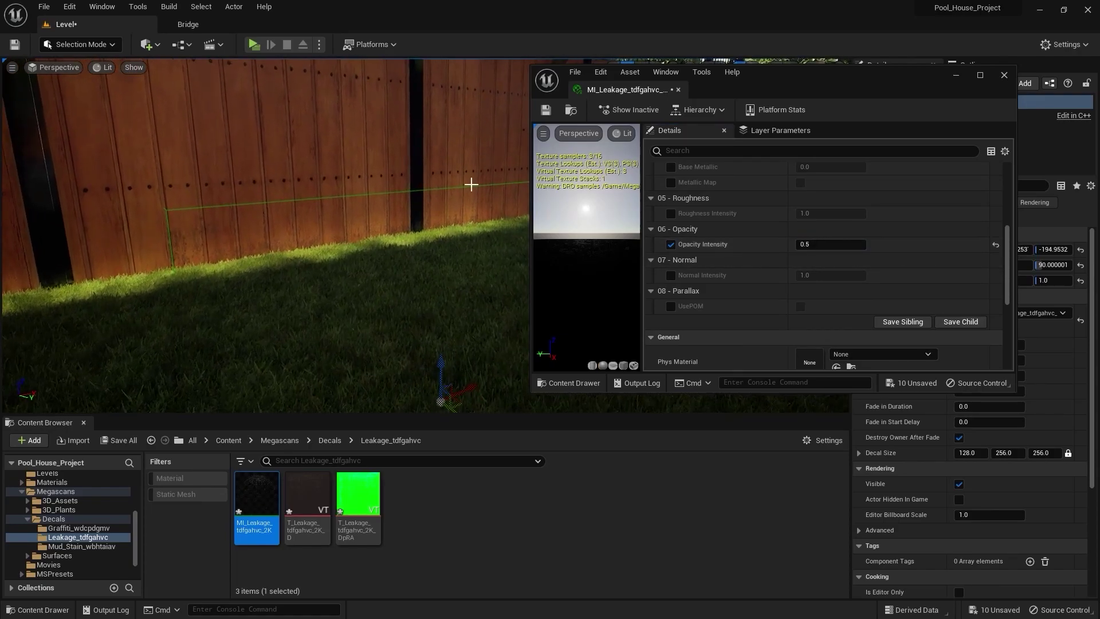
click(824, 246)
text(0.6)
key(Return)
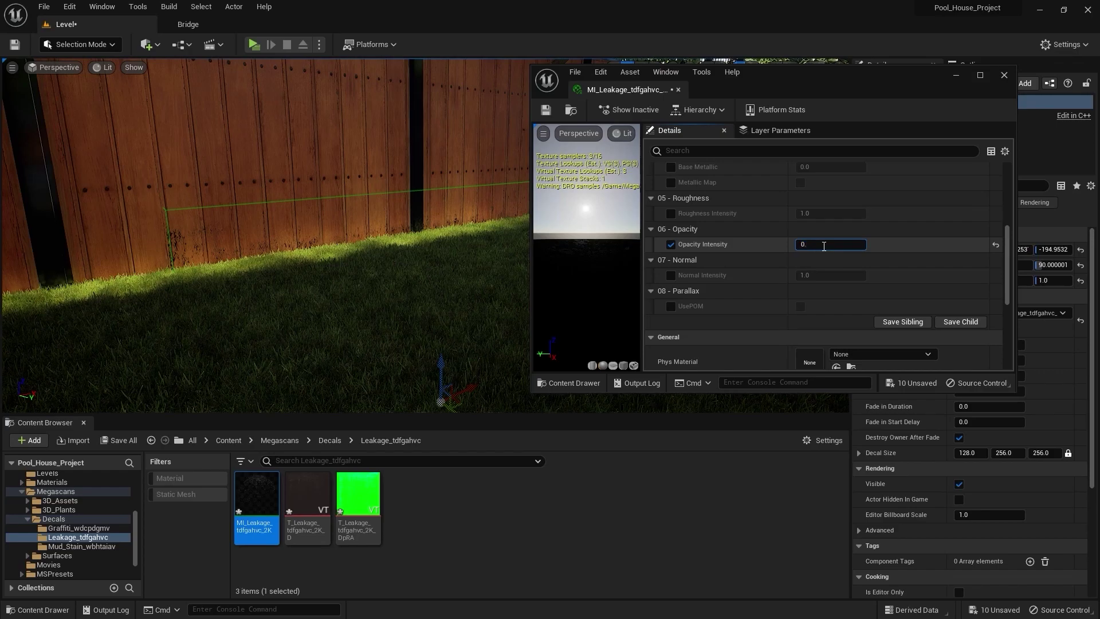
text(2)
key(Return)
text(0.5)
key(Return)
Step: Set the leakage material's Opacity Intensity to 0.51 and close the material instance
text(0.51)
key(Return)
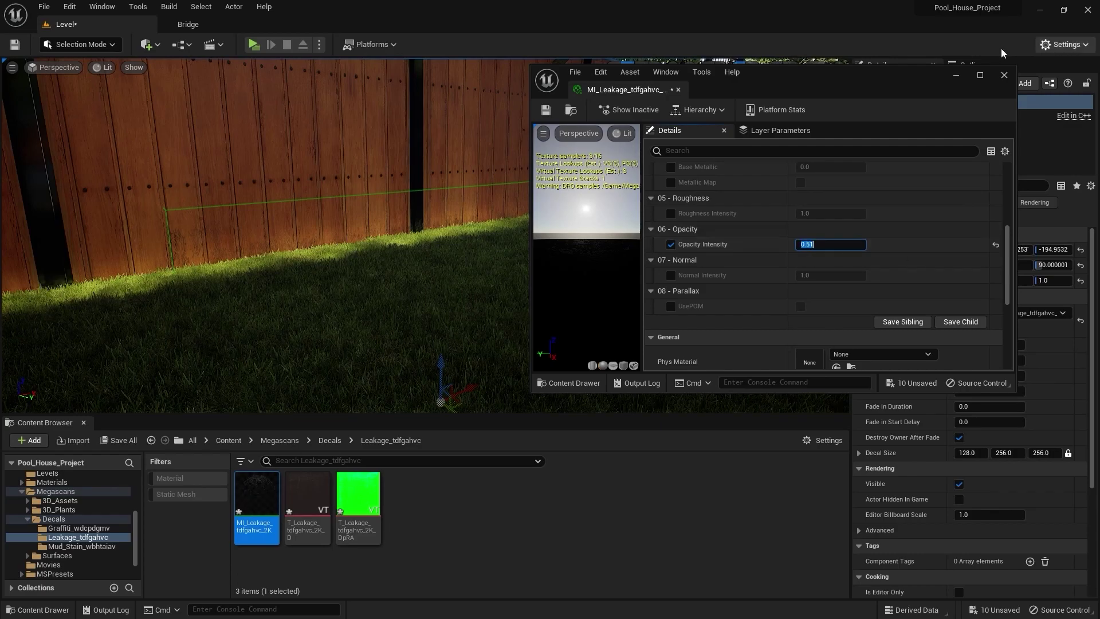
click(1004, 75)
Step: Slide the leakage decal along the fence to the corner beyond the tree, at about -1601 in X
right_drag(560, 283, 595, 209)
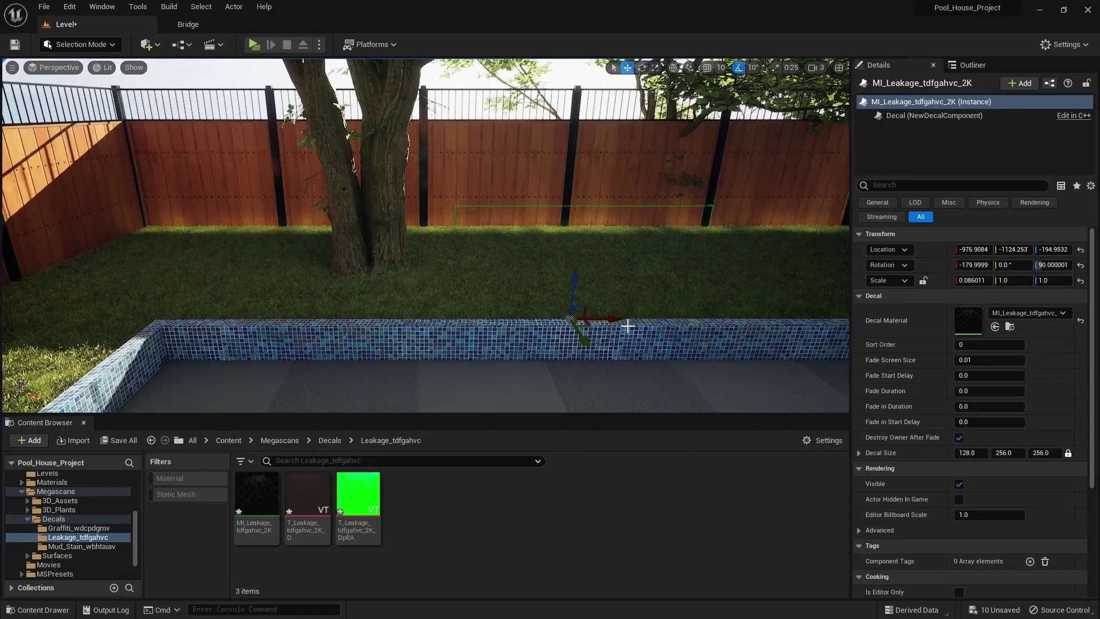
shift+drag(613, 319, 260, 319)
shift+drag(573, 319, 542, 328)
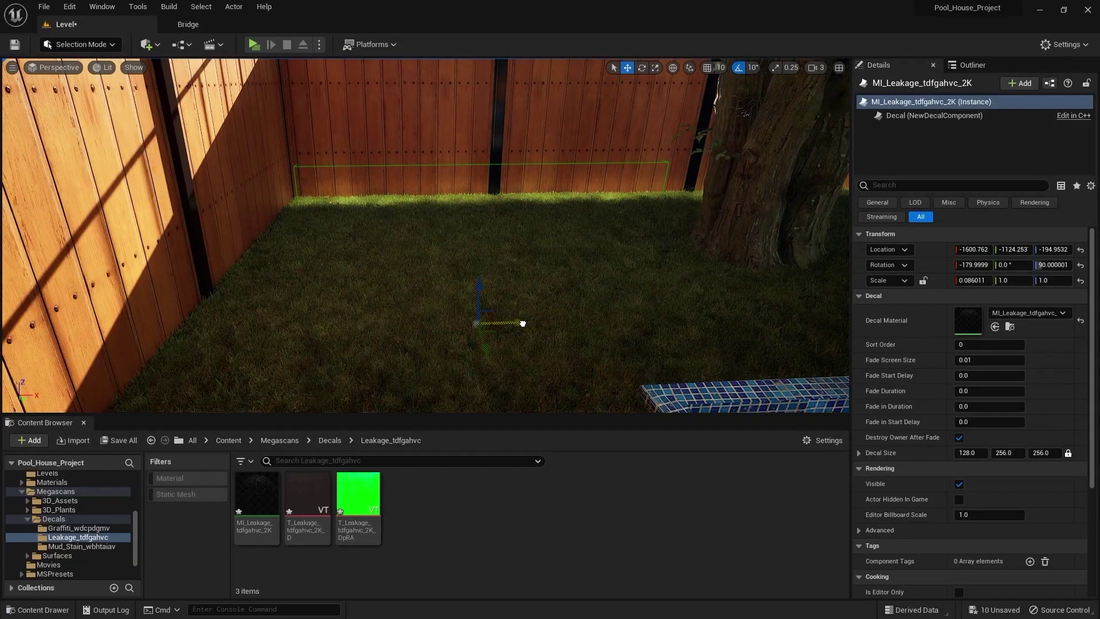
Step: Duplicate the leakage decal along the fence behind the tree, placing the copy at about -1155 in X and -203 in Z
right_drag(550, 254, 624, 255)
alt+drag(452, 304, 723, 316)
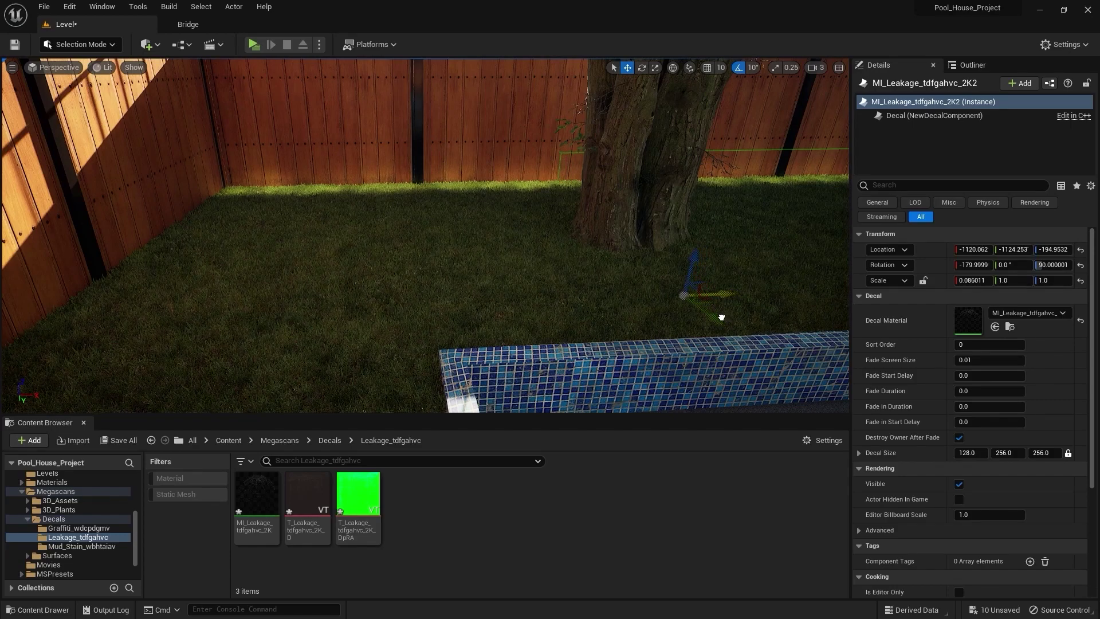
right_drag(630, 302, 549, 253)
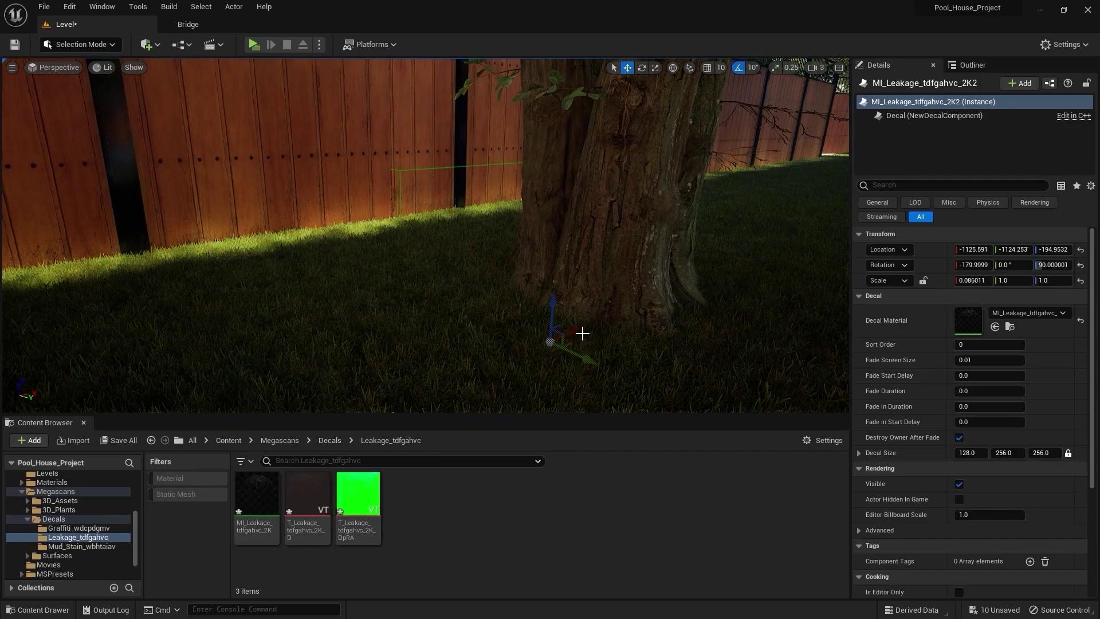
drag(583, 332, 562, 344)
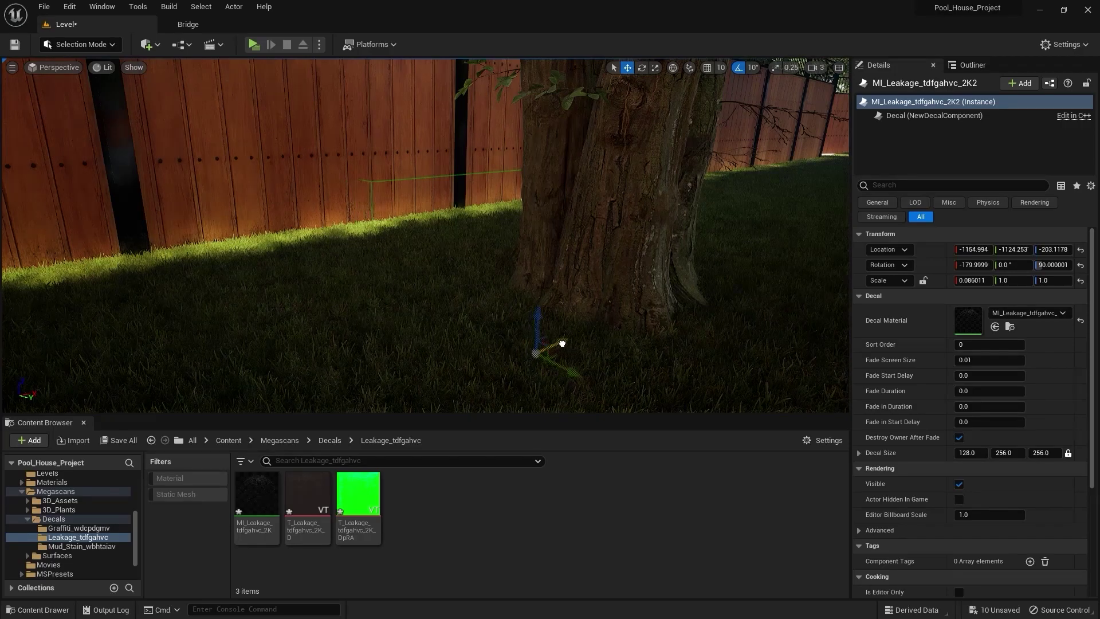
Step: Select both leakage decals from beneath the ground and duplicate the pair farther along the fence
right_drag(459, 210, 413, 215)
key(f)
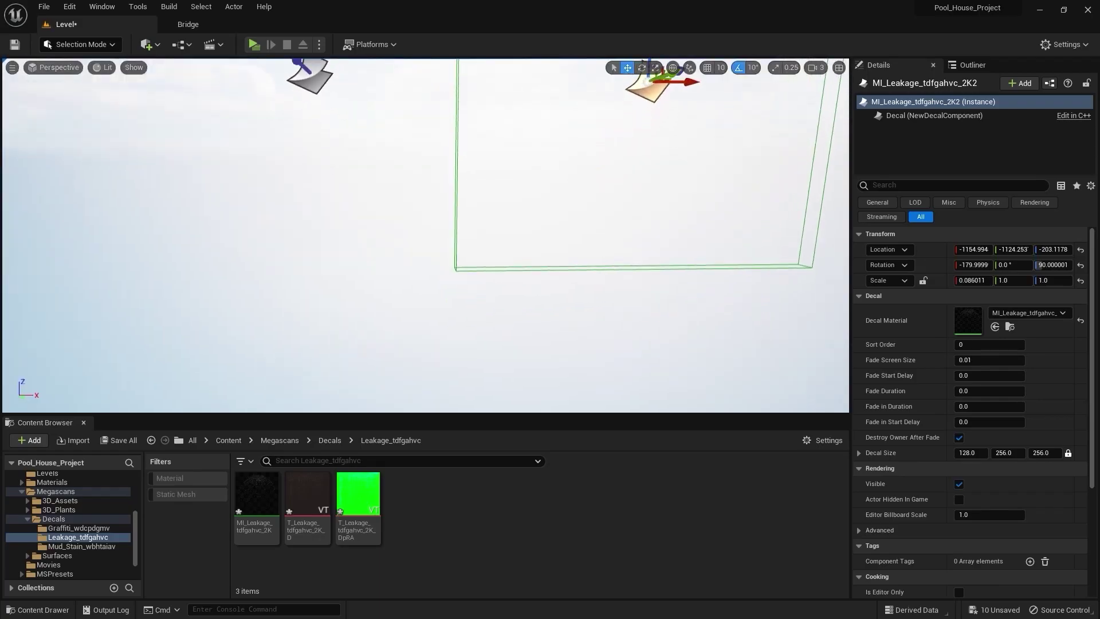
ctrl+click(298, 158)
key(f)
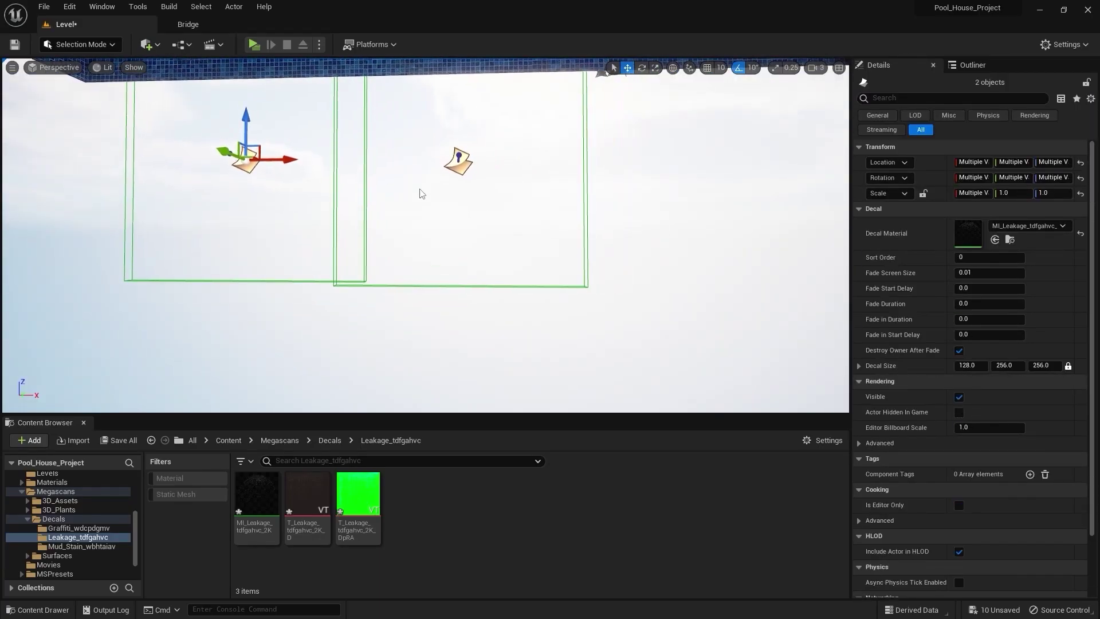
alt+drag(282, 158, 848, 217)
key(f)
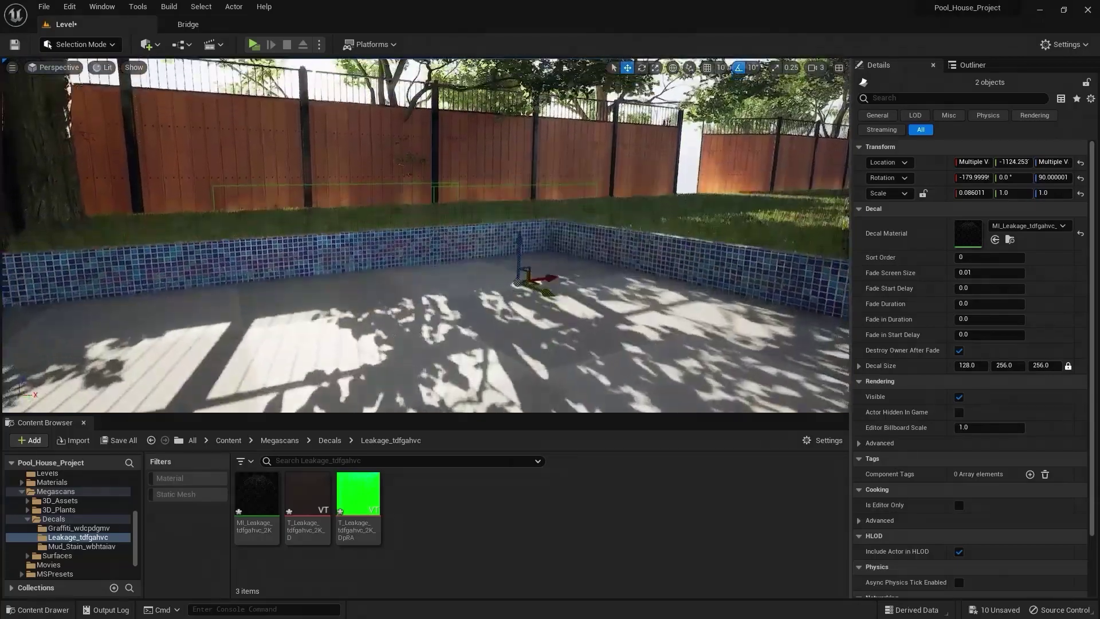
Step: Slide the duplicated pair of leakage decals along the fence so that it continues the row past the tree
key(w)
right_drag(425, 235, 409, 252)
right_drag(627, 277, 627, 277)
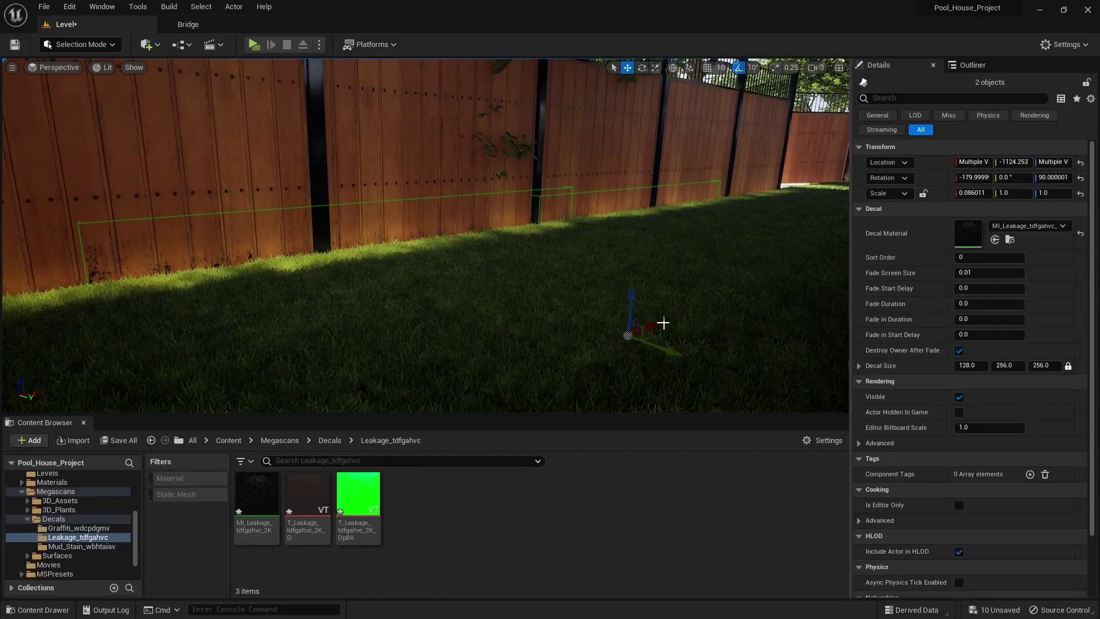
drag(655, 325, 714, 307)
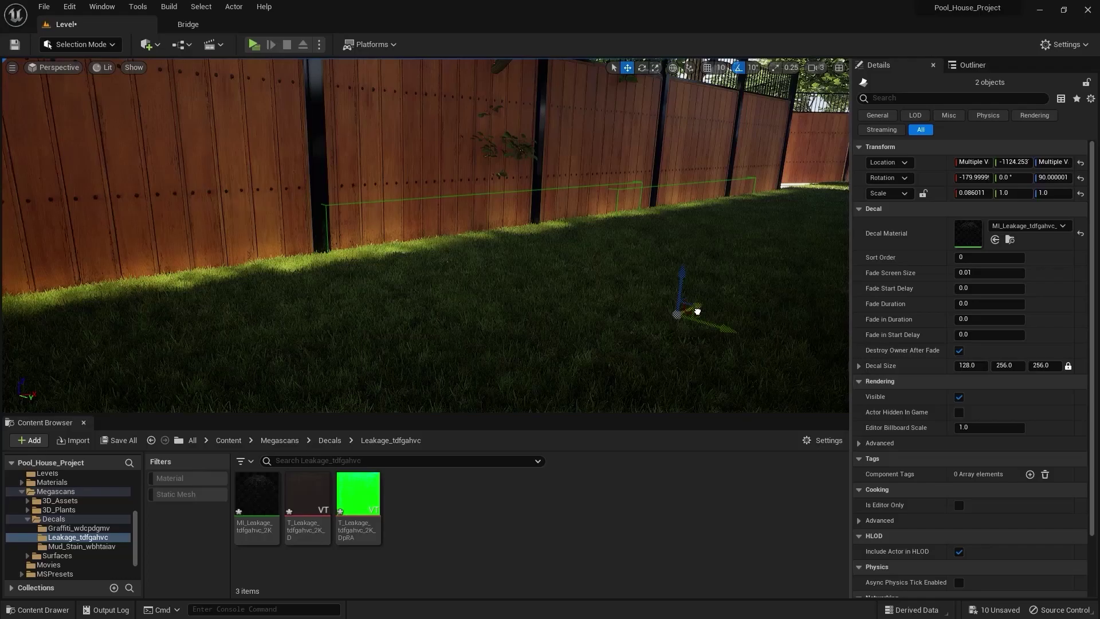
right_drag(697, 311, 698, 311)
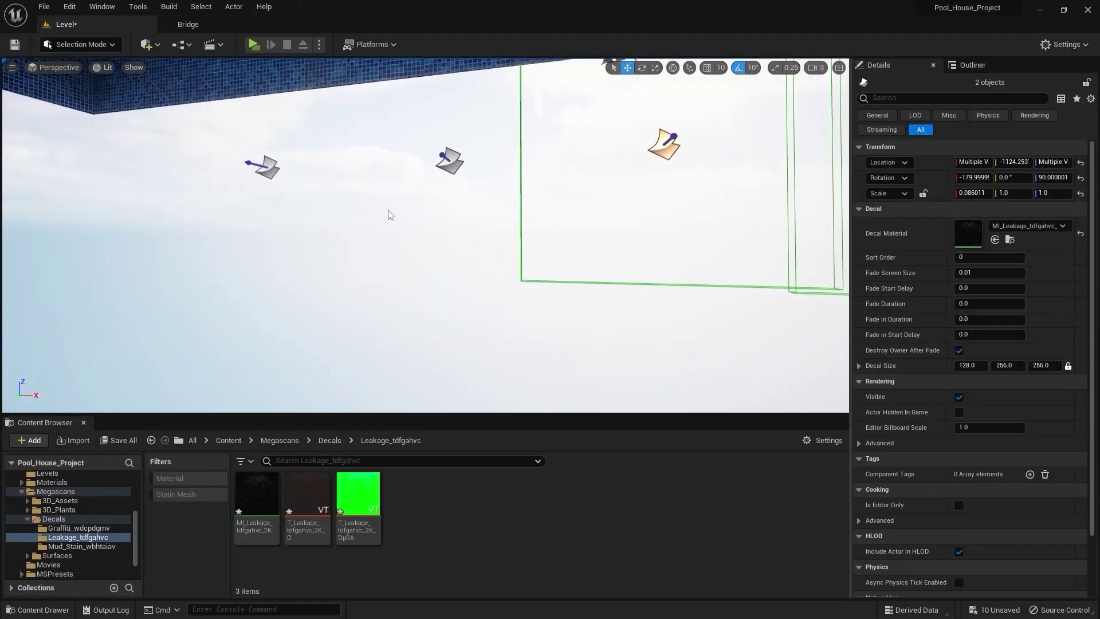
Step: Select all four leakage decals and duplicate them onto the fence stretch beyond the white gap
ctrl+click(268, 168)
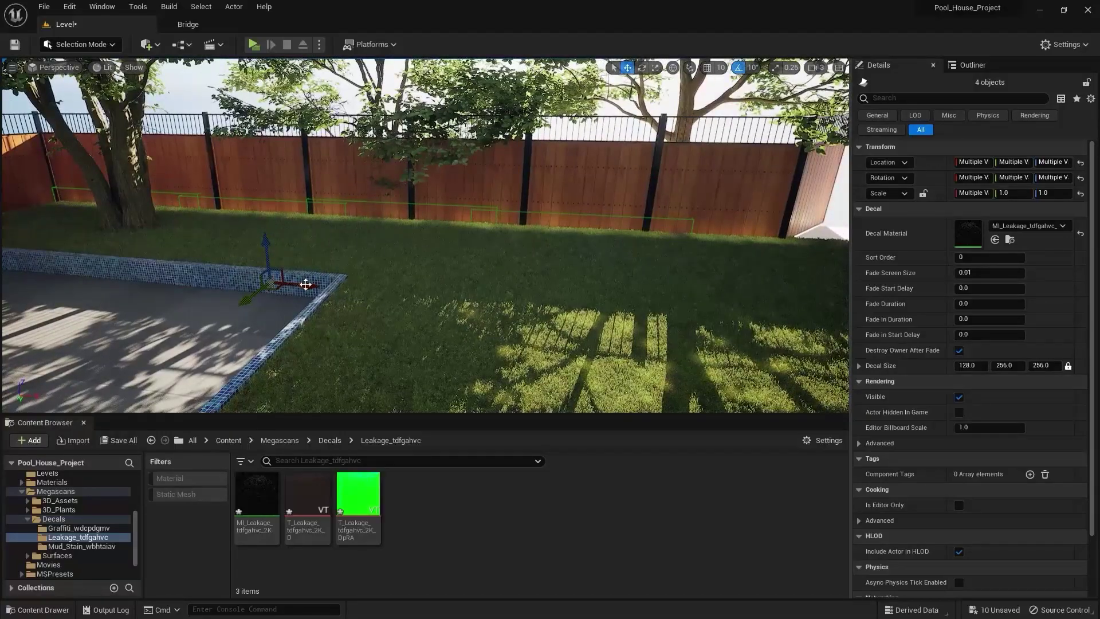
alt+shift+drag(305, 284, 367, 287)
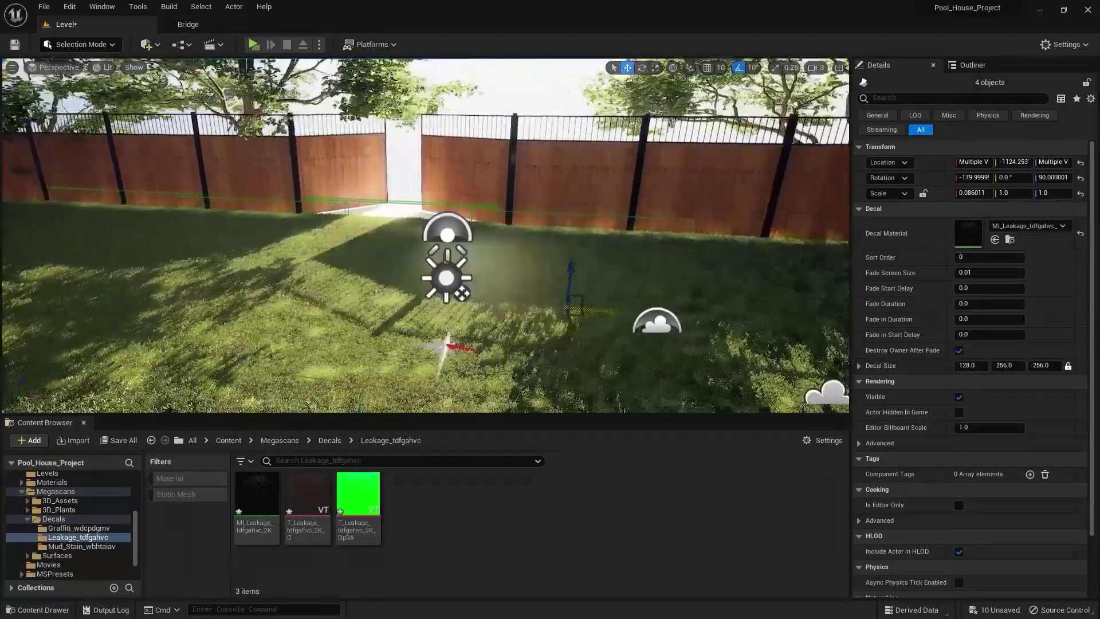
alt+shift+drag(597, 312, 711, 314)
alt+shift+drag(596, 311, 718, 314)
alt+drag(384, 287, 416, 283)
Step: Select the leakage decal just beyond the white gap from beneath the ground and slide it along the fence to about 856 in X
right_drag(416, 283, 479, 250)
key(w)
key(w)
key(w)
key(a)
key(s)
key(q)
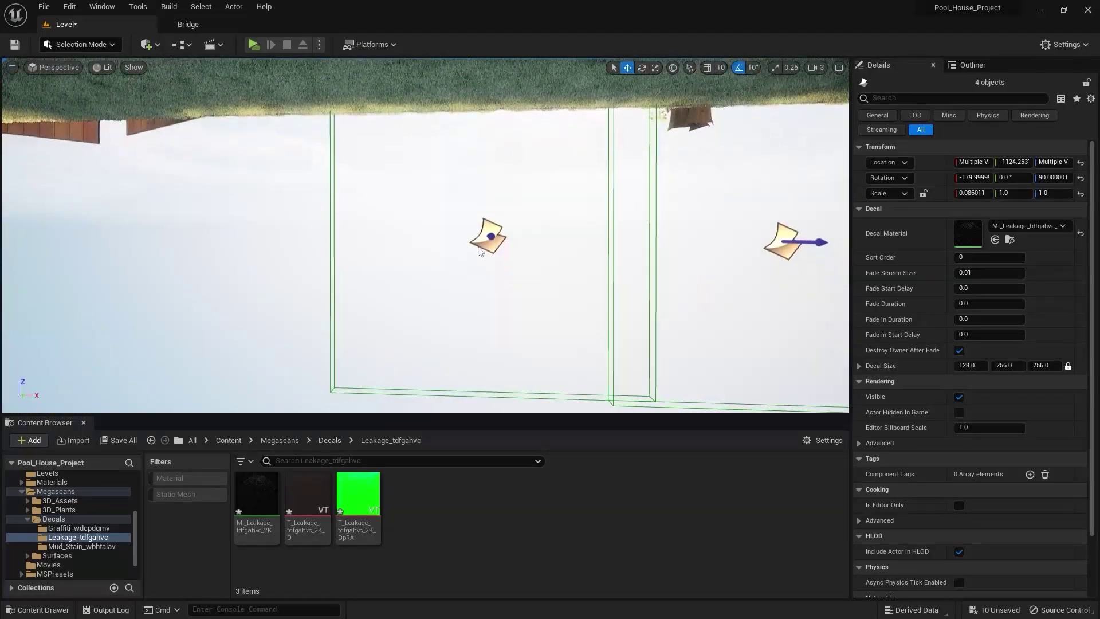
click(479, 247)
click(487, 239)
key(e)
right_drag(586, 258, 591, 309)
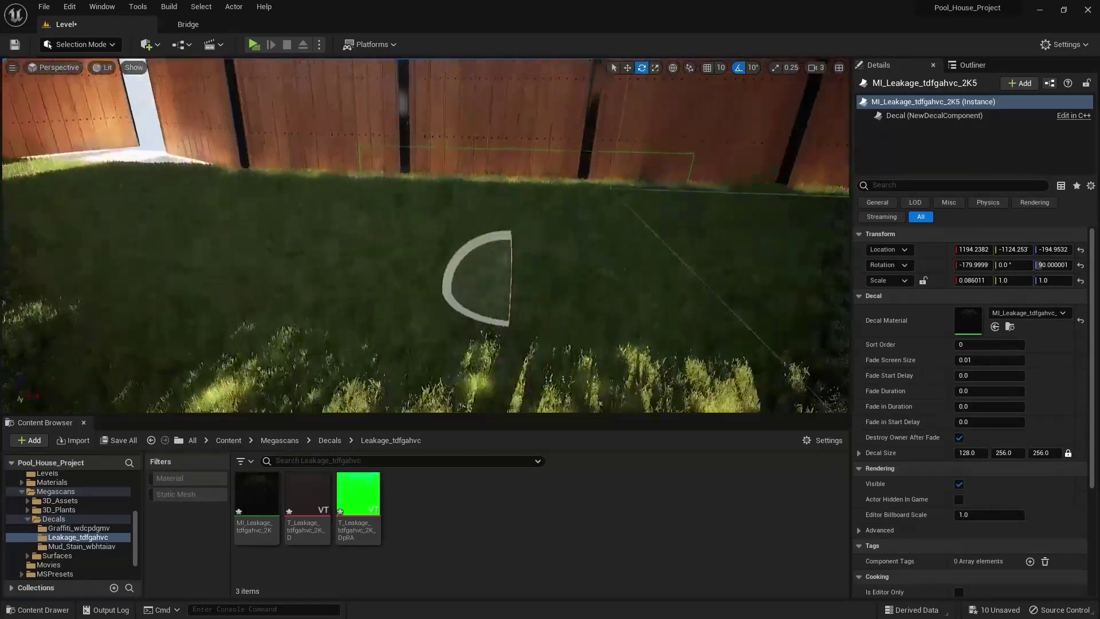
key(w)
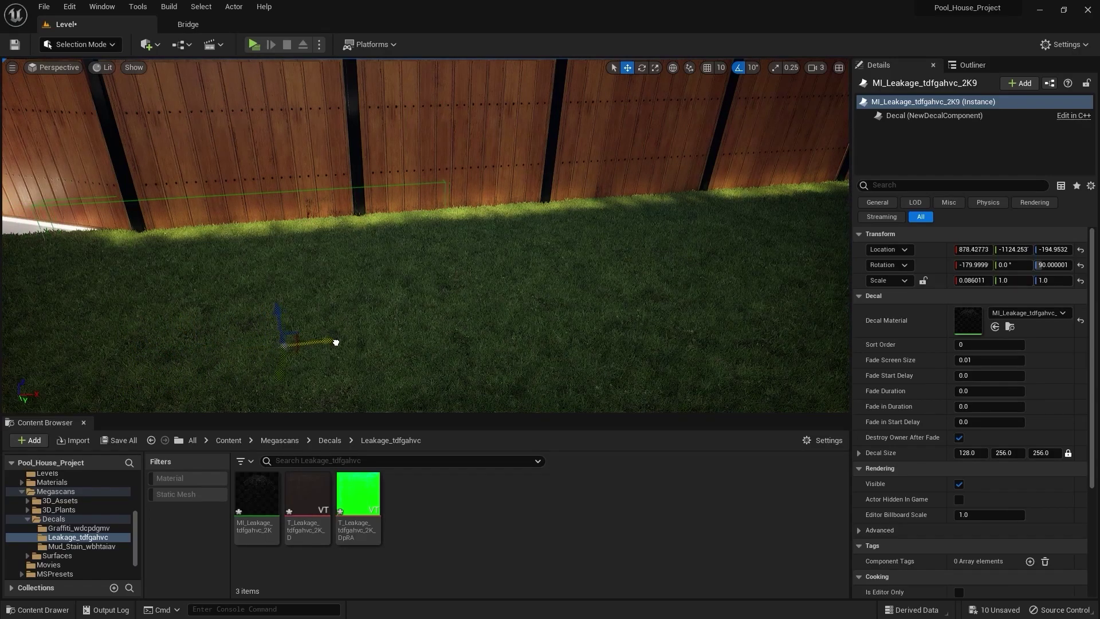
drag(323, 344, 317, 345)
Step: Select the leakage decal on the near side of the white gap and slide it along the fence to about 134 in X
right_drag(317, 345, 408, 214)
key(s)
key(w)
key(s)
key(q)
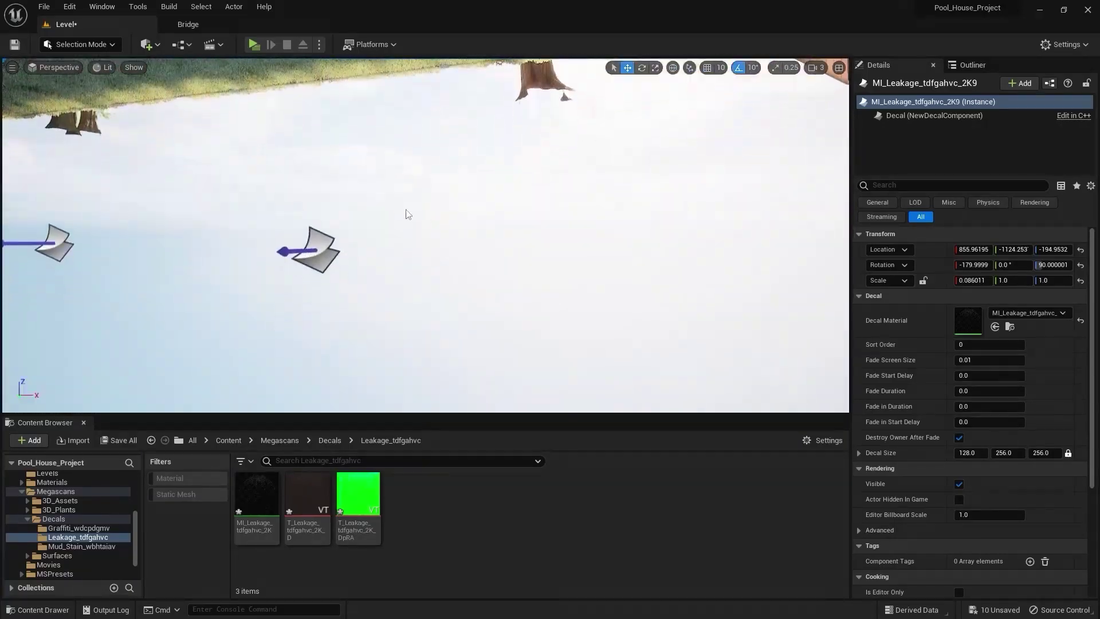
click(317, 250)
key(e)
right_drag(317, 250, 338, 304)
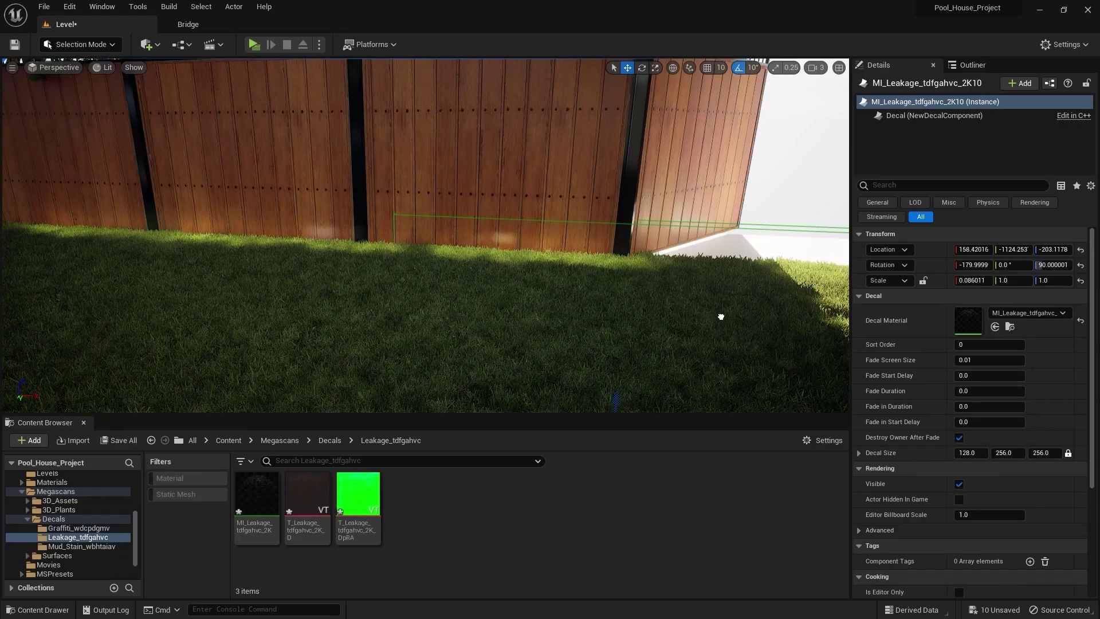
drag(693, 328, 696, 327)
Step: Open the MI_Leakage_tdfgahvc_2K material instance and set its Opacity Intensity to 0.6
right_drag(695, 328, 688, 286)
click(247, 494)
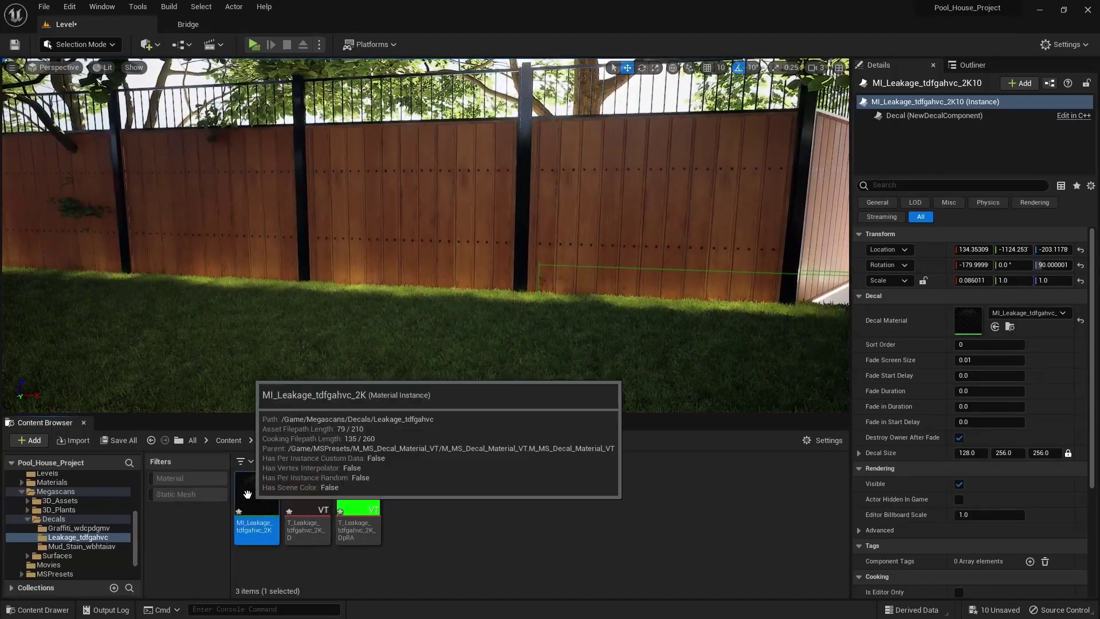
double_click(248, 494)
scroll(769, 285, down, 5)
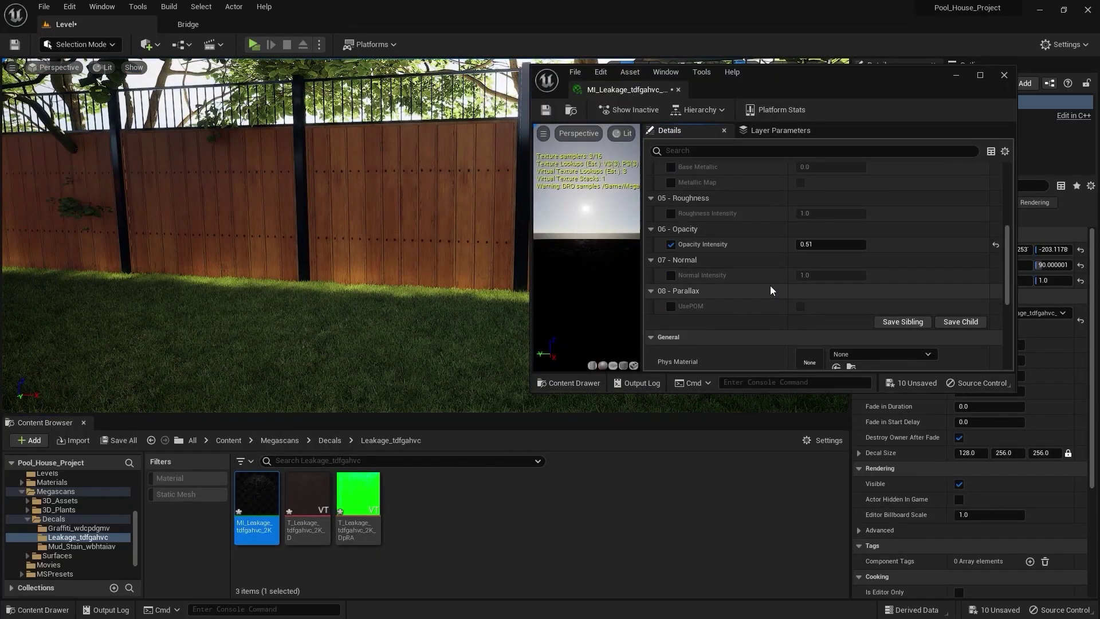
click(671, 244)
click(811, 245)
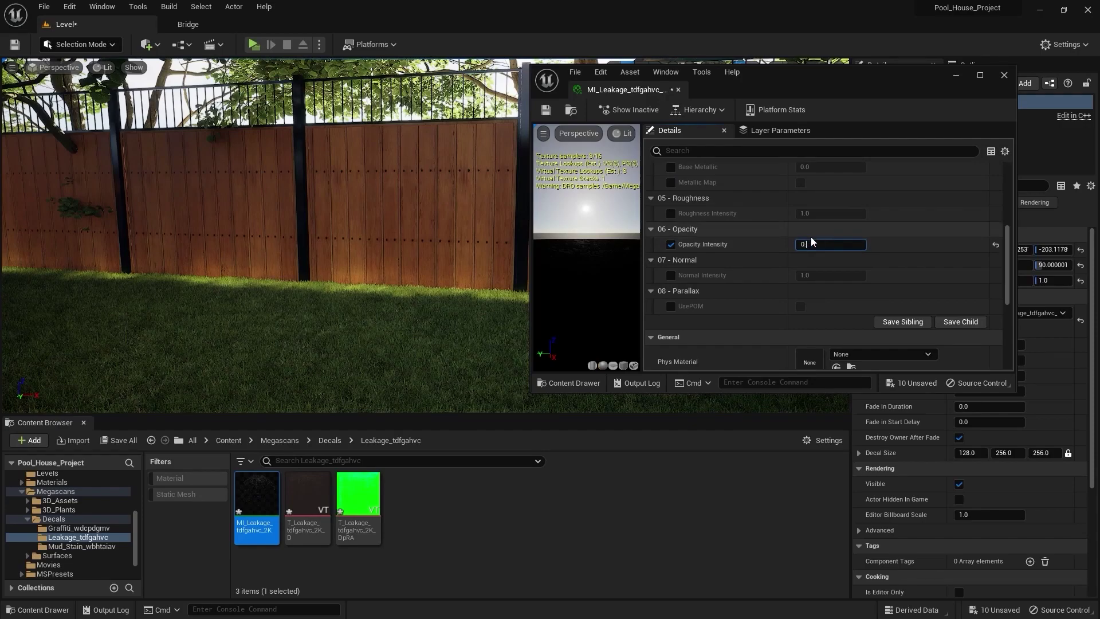
key(Return)
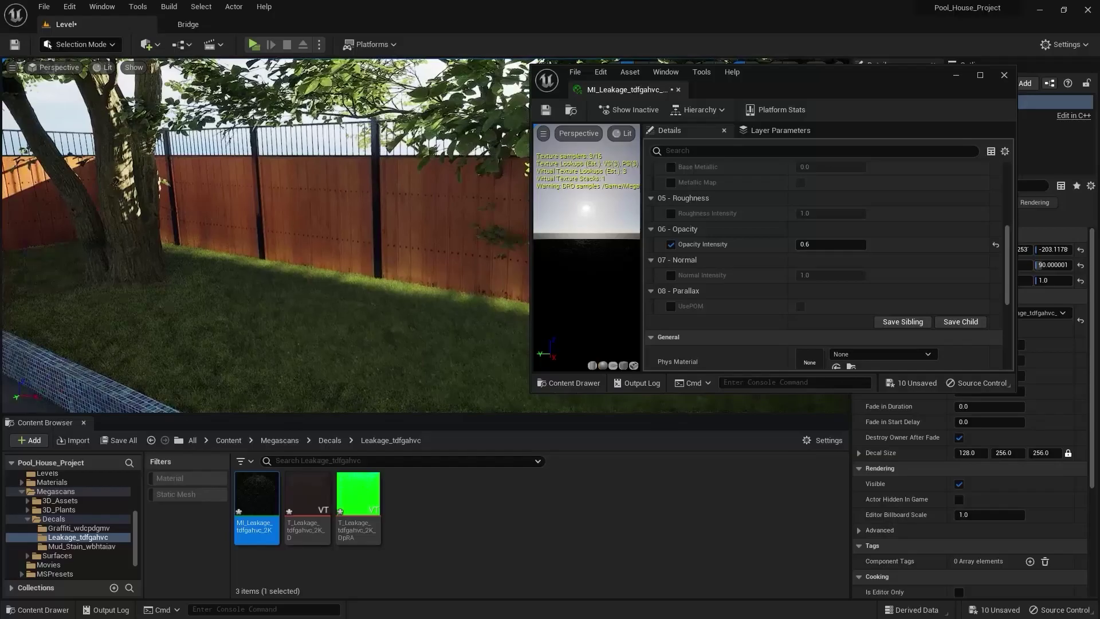
Step: Check the stains on the fence, set the leakage material's Opacity Intensity to 0.55 and close its editor
key(w)
right_drag(343, 241, 289, 235)
right_drag(424, 235, 424, 235)
click(834, 244)
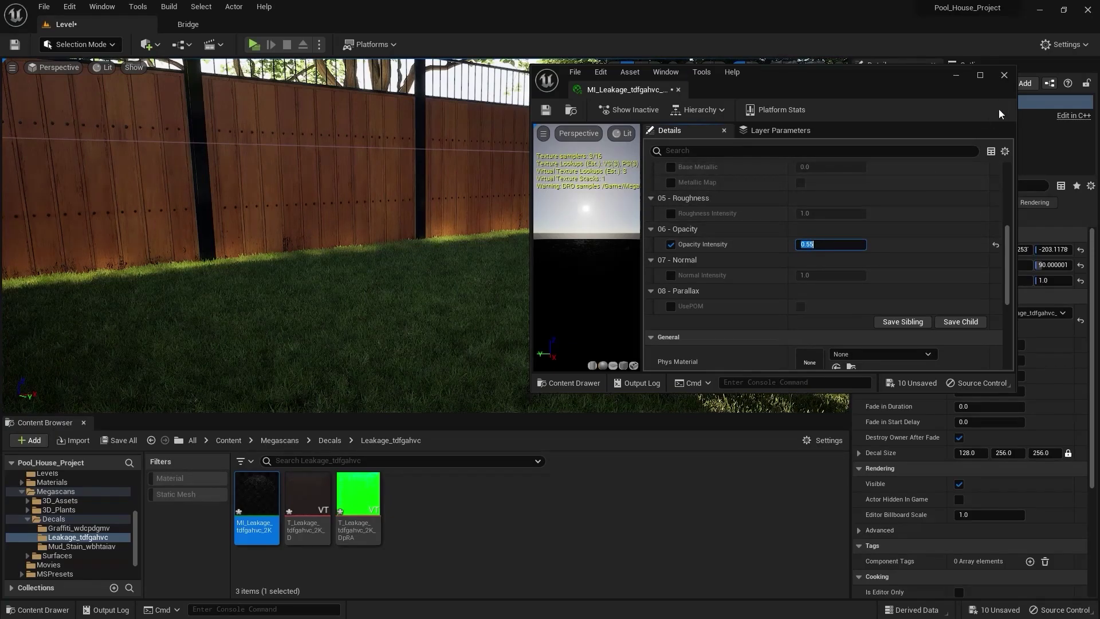
click(1004, 75)
Step: Select all ten leakage decals and duplicate them onto the base of the fence on the opposite side of the yard
right_drag(545, 327, 545, 326)
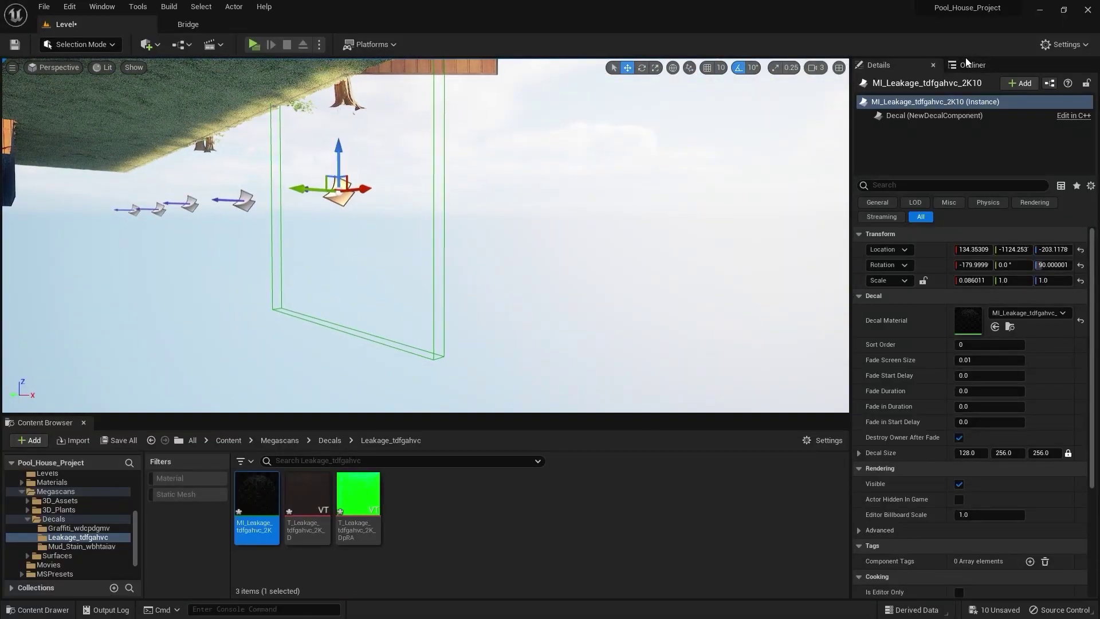
click(968, 65)
click(937, 322)
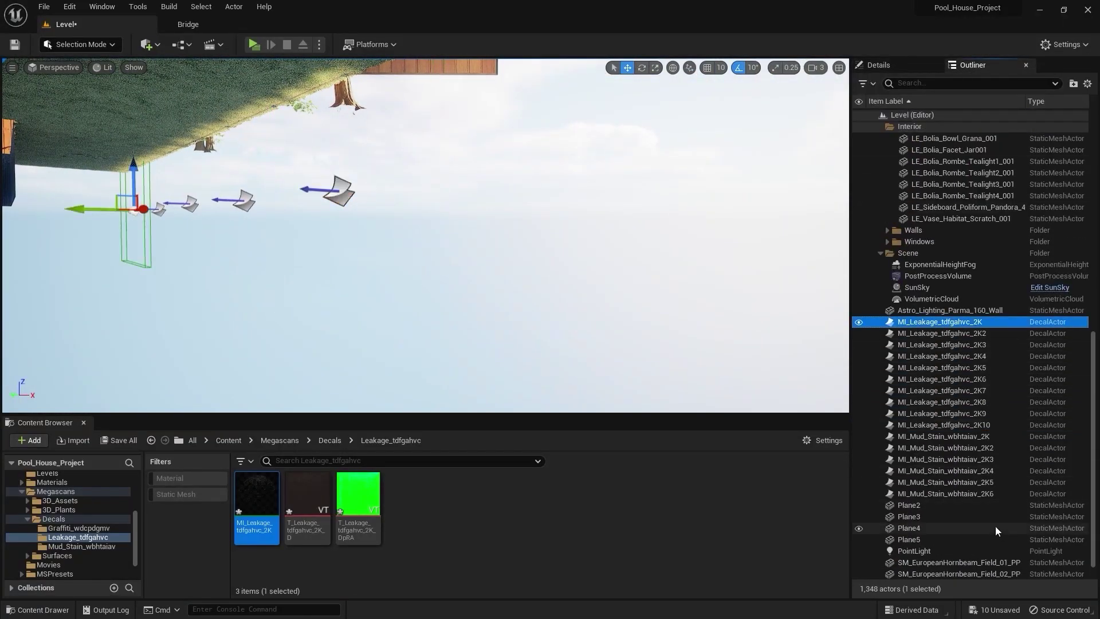
shift+click(964, 424)
key(f)
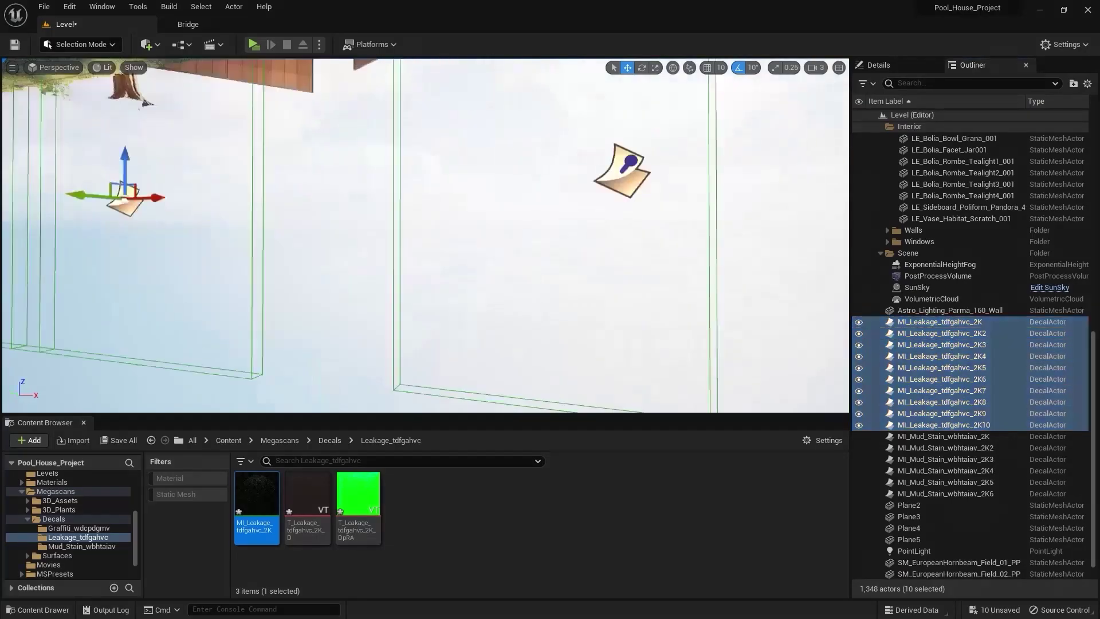
right_drag(425, 235, 426, 235)
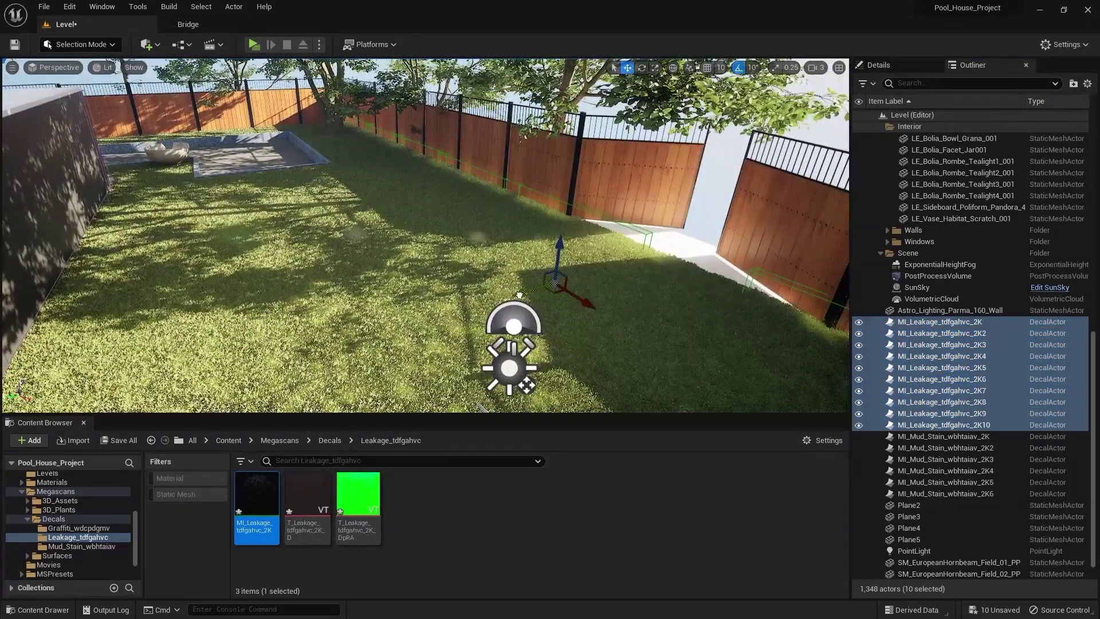
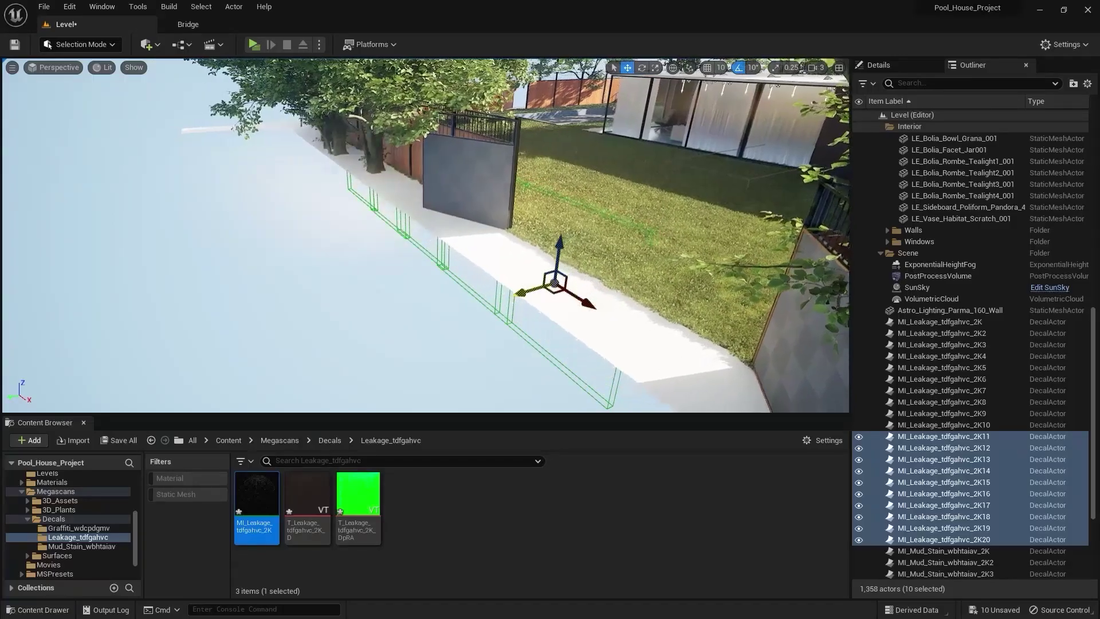
right_drag(425, 235, 374, 235)
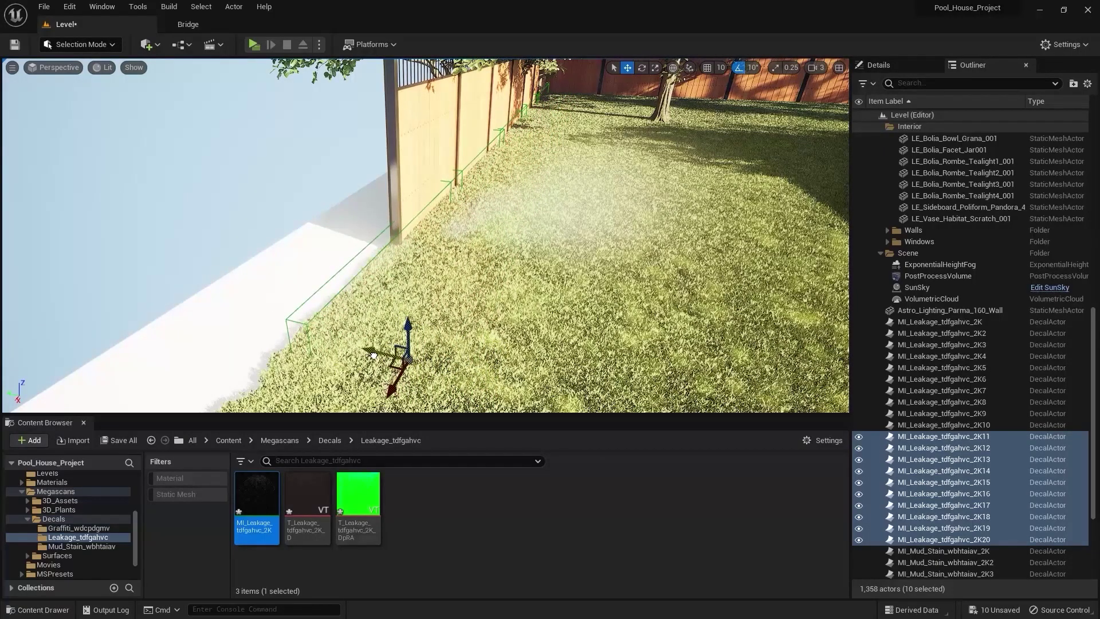
right_drag(373, 356, 356, 379)
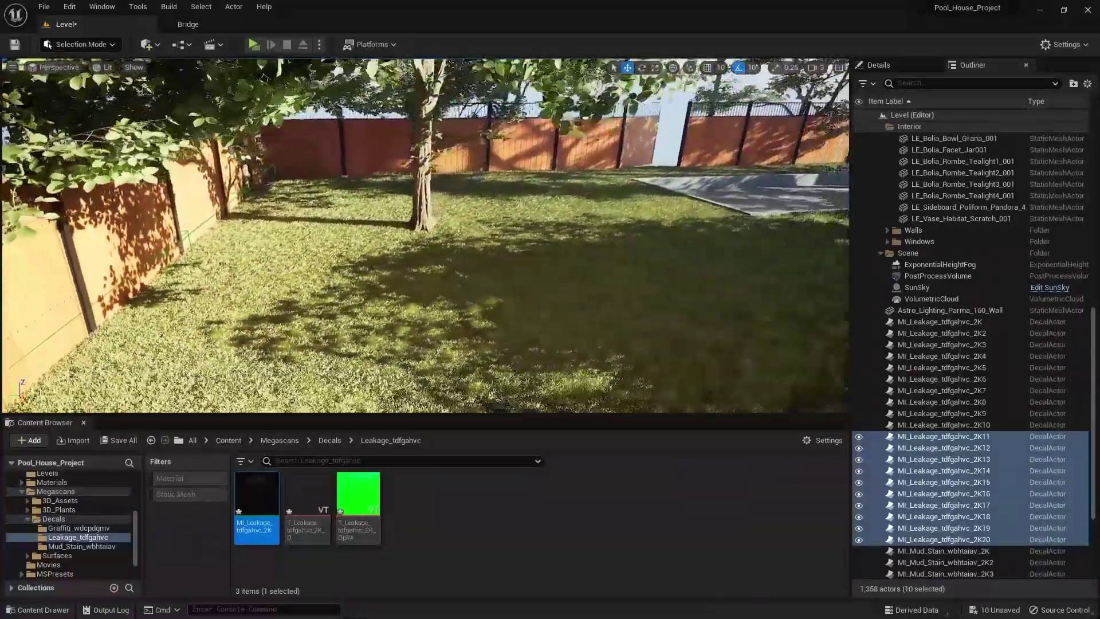
Step: Set the latitude of the SunSky actor to about 27.59 to change the sunlight on the fence
click(925, 287)
click(917, 72)
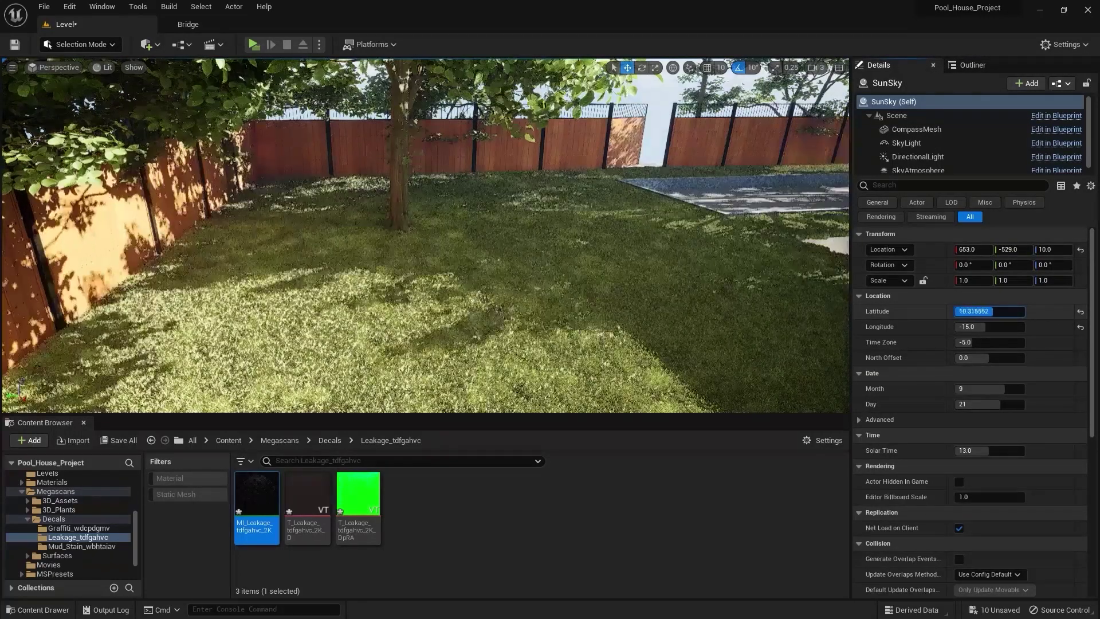
drag(993, 311, 1000, 311)
mouse_move(376, 260)
right_down()
mouse_move(230, 266)
mouse_move(392, 264)
mouse_move(320, 263)
mouse_move(338, 258)
mouse_move(436, 275)
mouse_move(444, 266)
mouse_move(373, 263)
mouse_move(504, 264)
mouse_move(321, 266)
right_up()
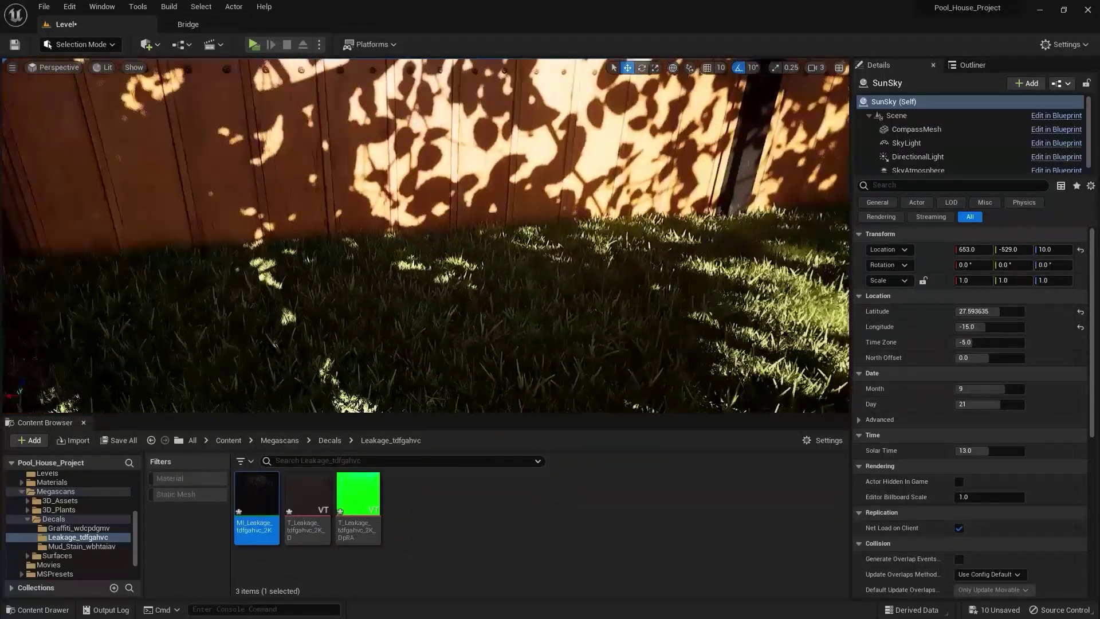
Step: Select all ten duplicated leakage decals along the opposite fence, from MI_Leakage_tdfgahvc_2K11 to MI_Leakage_tdfgahvc_2K20
right_drag(313, 348, 427, 245)
click(426, 245)
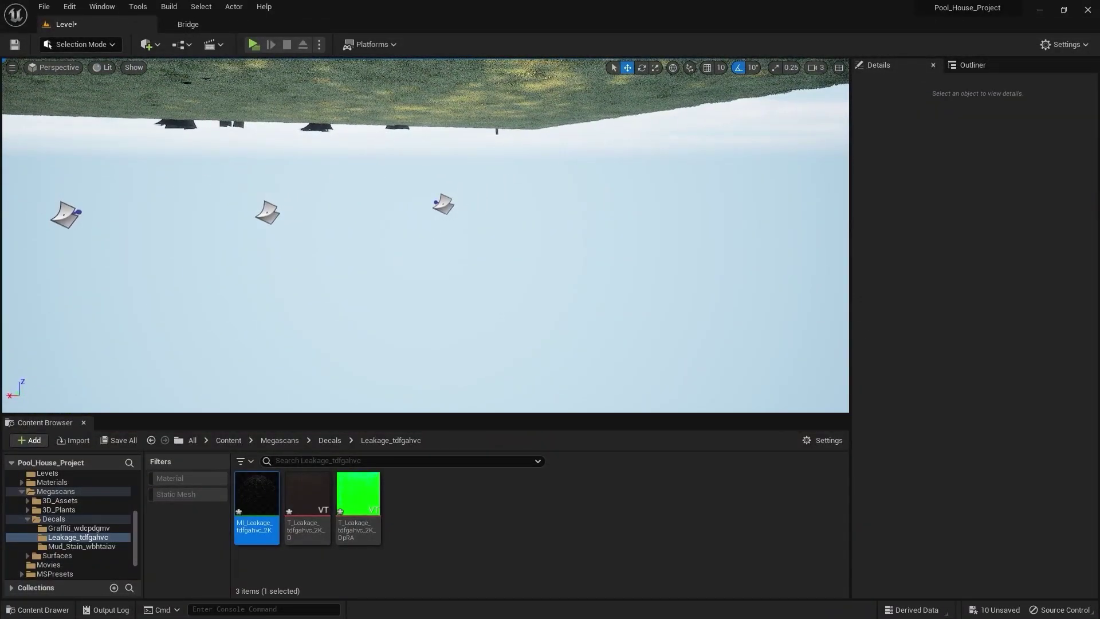
click(444, 204)
right_drag(444, 204, 337, 185)
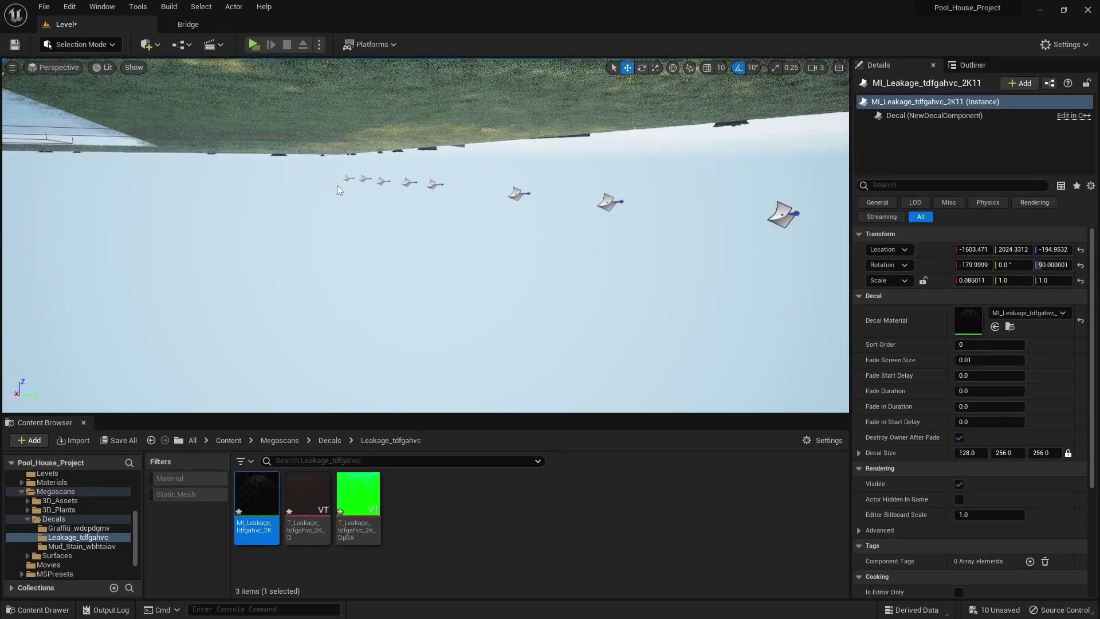
ctrl+click(346, 177)
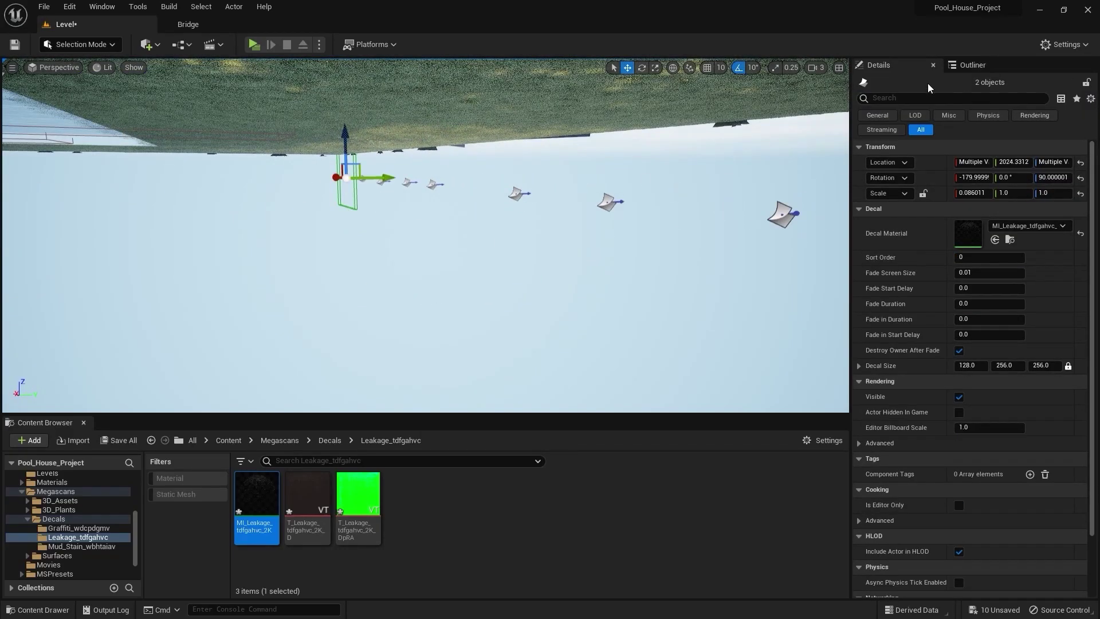
click(970, 66)
scroll(964, 348, down, 3)
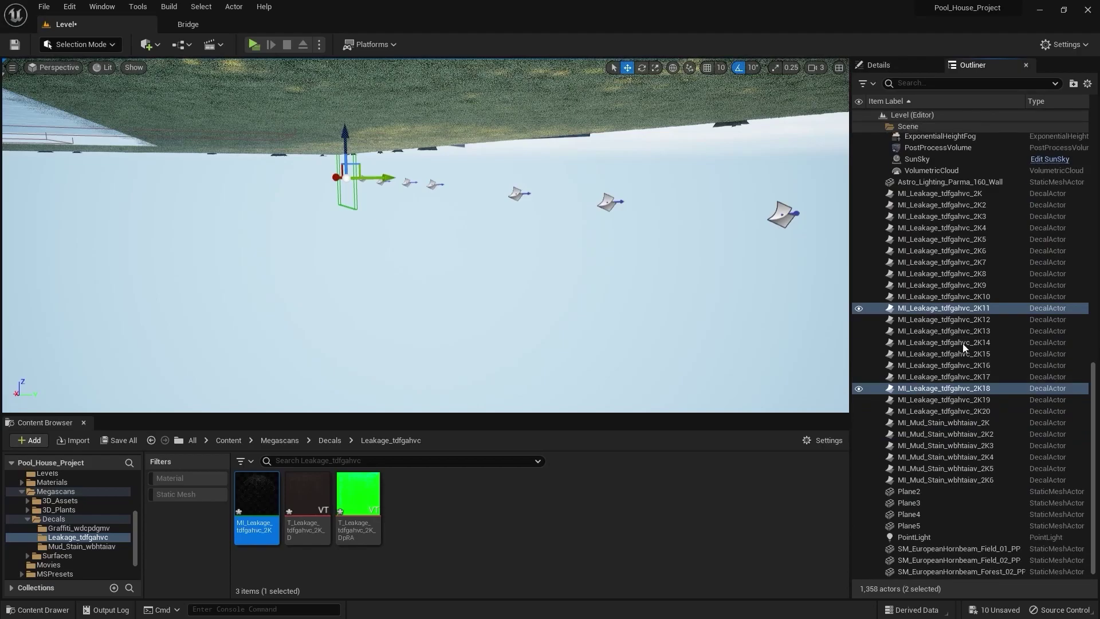
click(961, 311)
shift+click(947, 390)
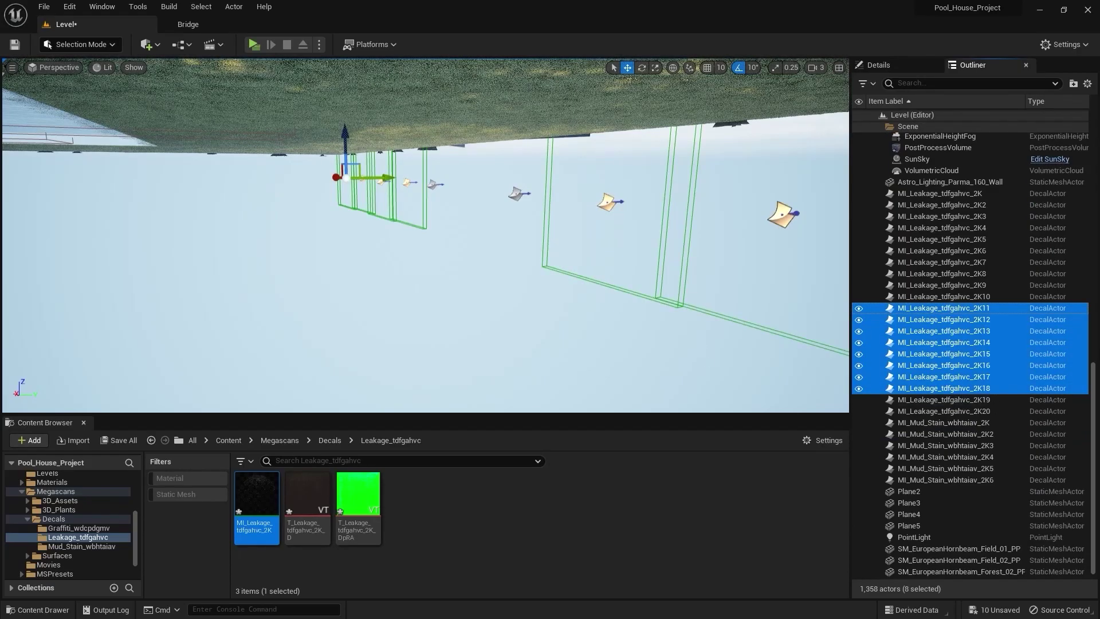
mouse_move(424, 235)
right_down()
mouse_move(676, 235)
mouse_move(430, 230)
right_up()
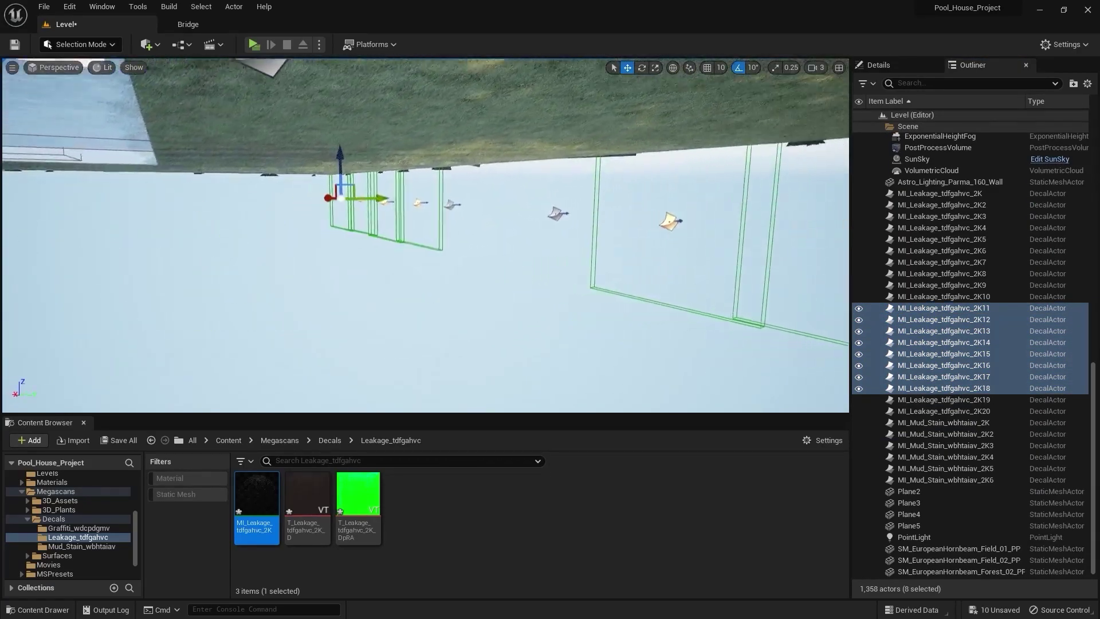
right_drag(570, 207, 570, 207)
ctrl+click(566, 210)
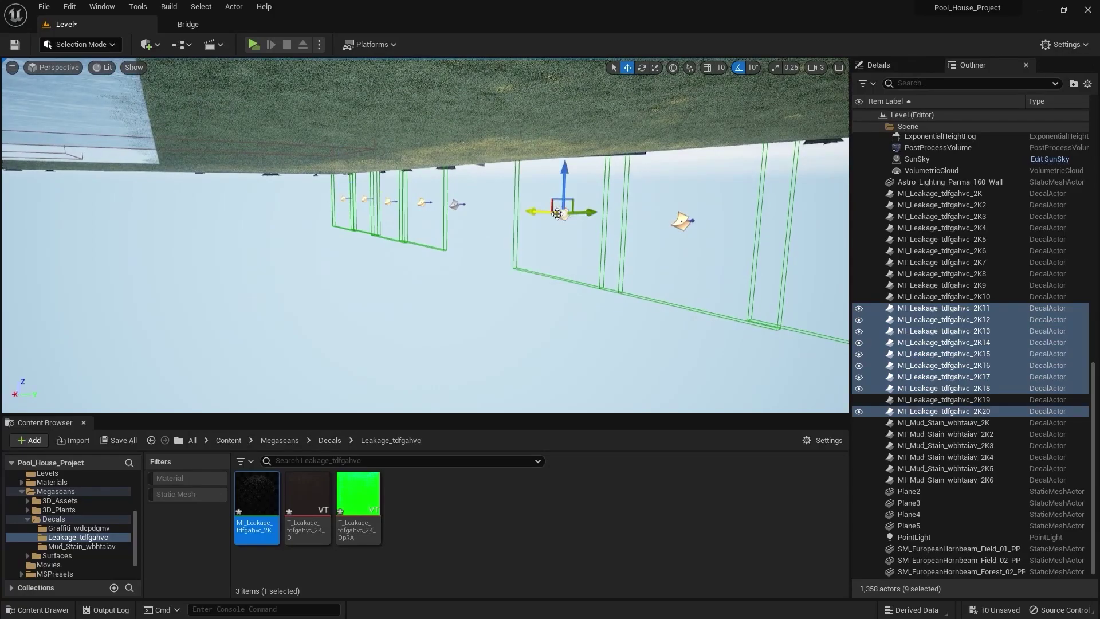
ctrl+click(455, 202)
Step: Duplicate the selected row of ten leakage decals and place the copies on the lawn between the house and the fence
key(e)
right_drag(456, 203, 441, 229)
key(a)
right_drag(704, 229, 713, 269)
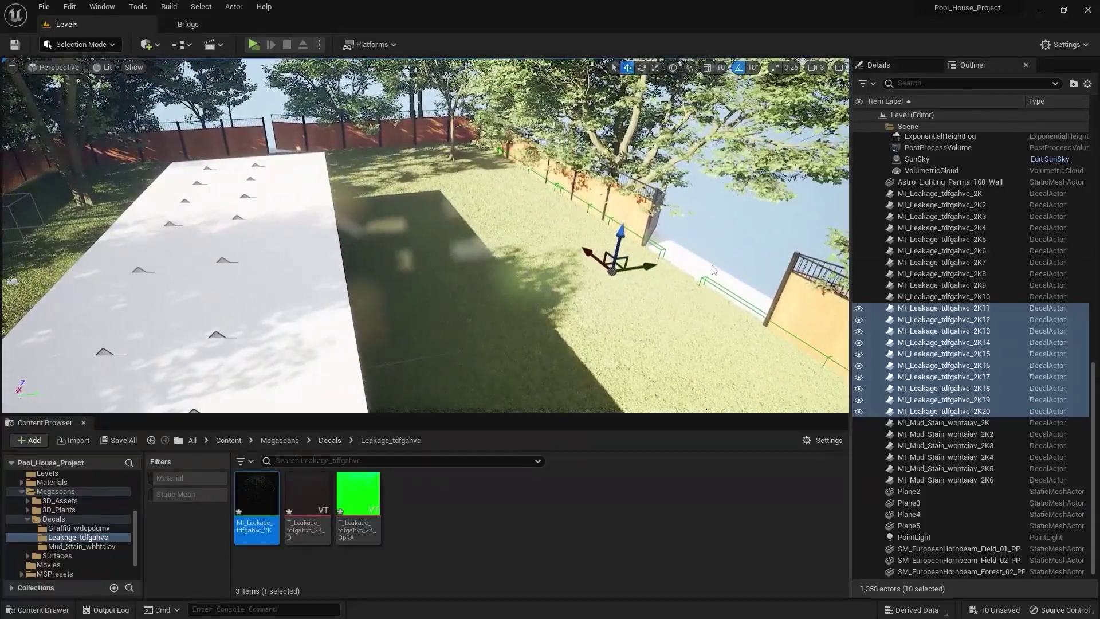
alt+shift+drag(550, 278, 350, 306)
right_drag(554, 202, 561, 207)
Step: Switch the viewport to the orthographic top view and hide the Foliage folder to reveal the fence lines
click(105, 69)
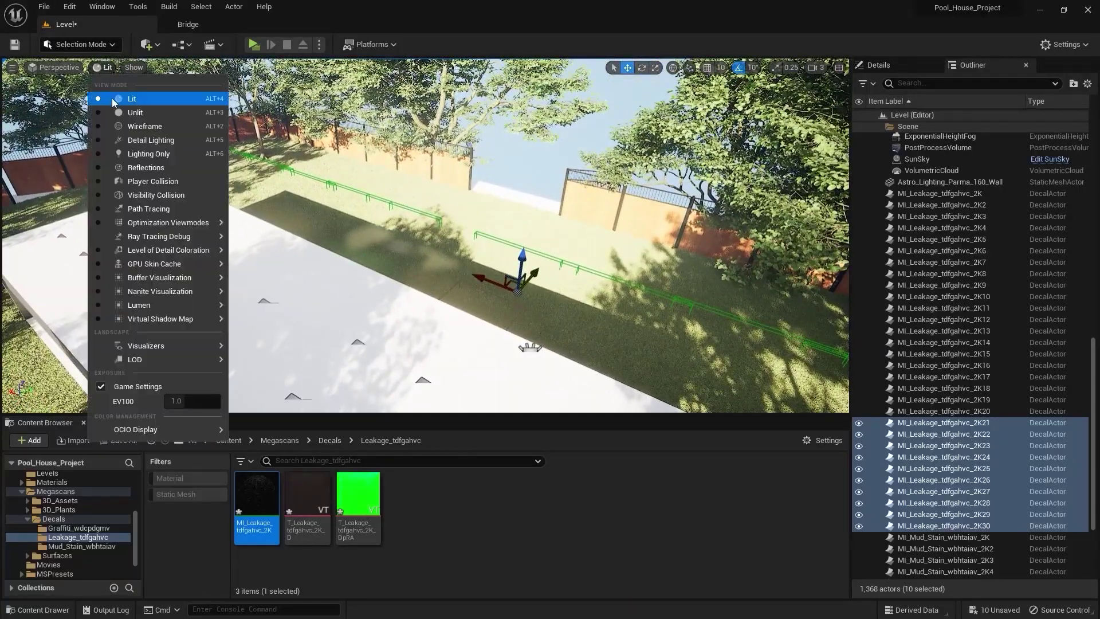
click(56, 71)
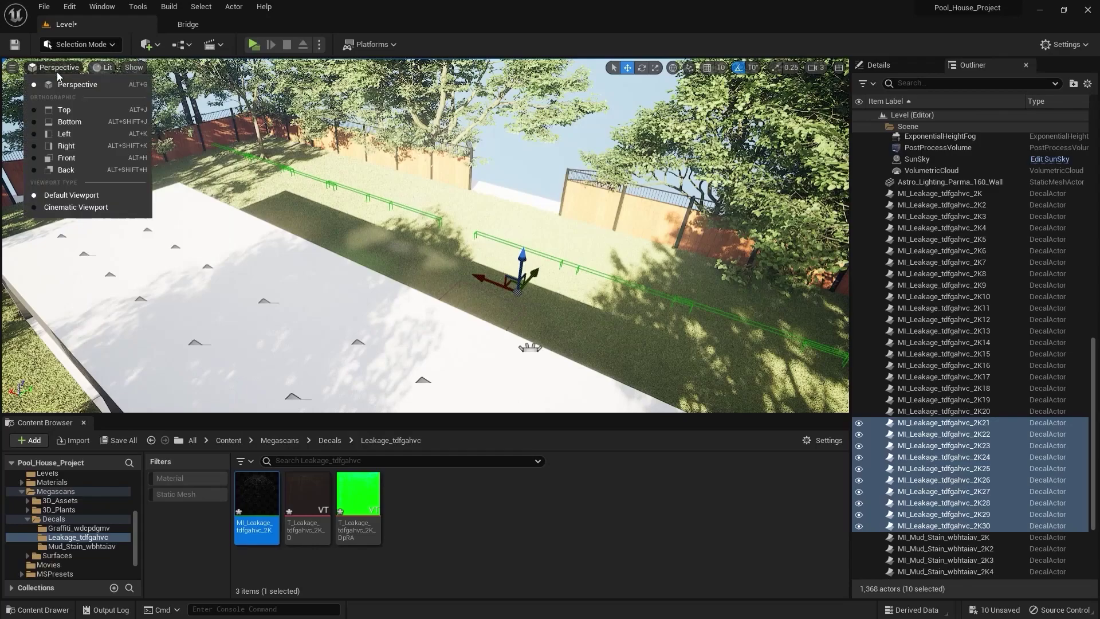
click(56, 109)
scroll(411, 204, down, 5)
scroll(669, 279, down, 2)
right_drag(669, 279, 519, 201)
scroll(575, 224, up, 2)
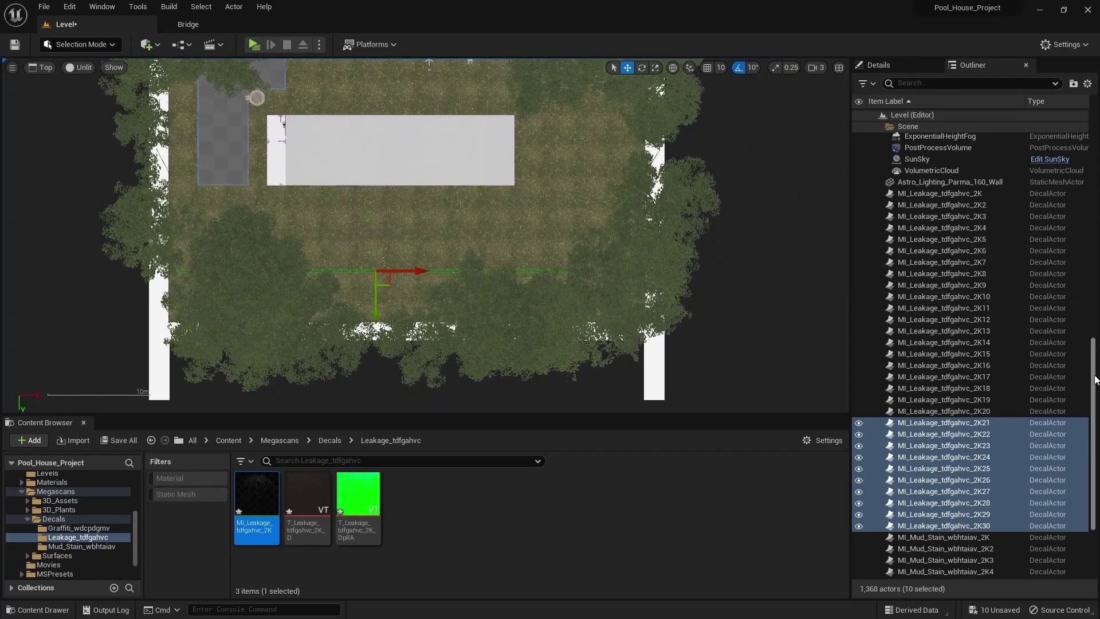
drag(1093, 410, 1097, 185)
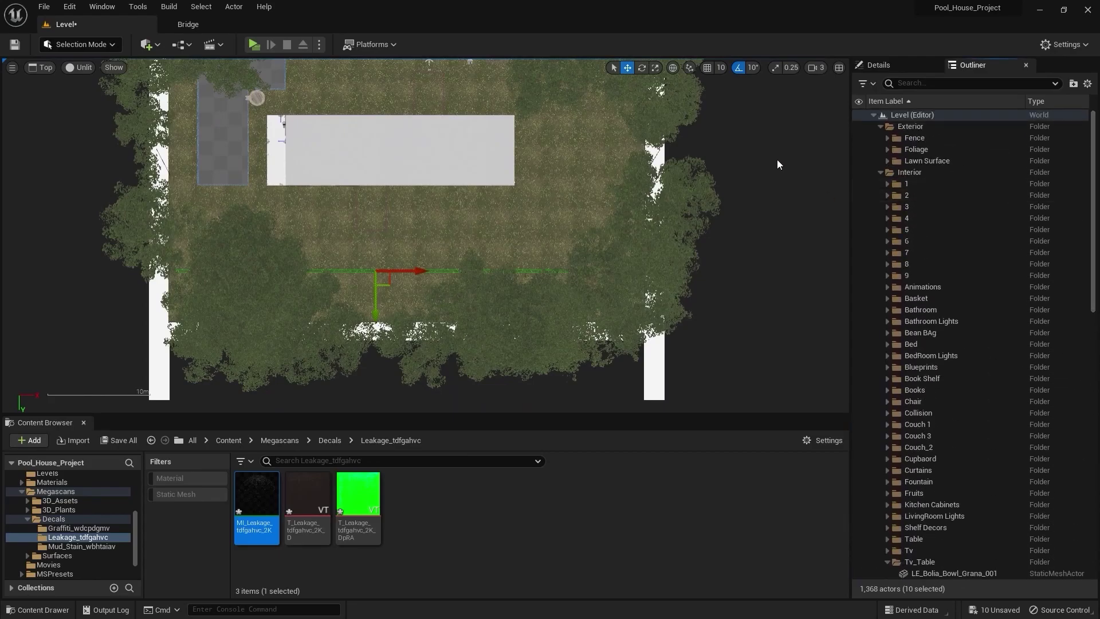
click(858, 150)
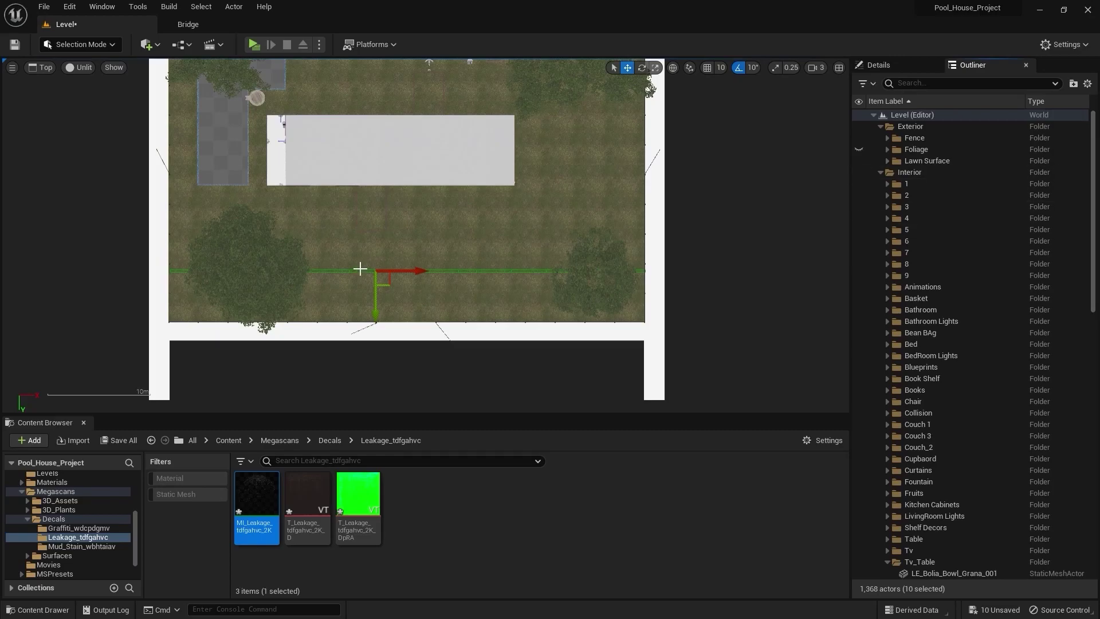
scroll(362, 266, down, 1)
Step: Rotate the new row of leakage decals a quarter turn so that it runs parallel to the side fences
right_drag(511, 219, 463, 233)
key(e)
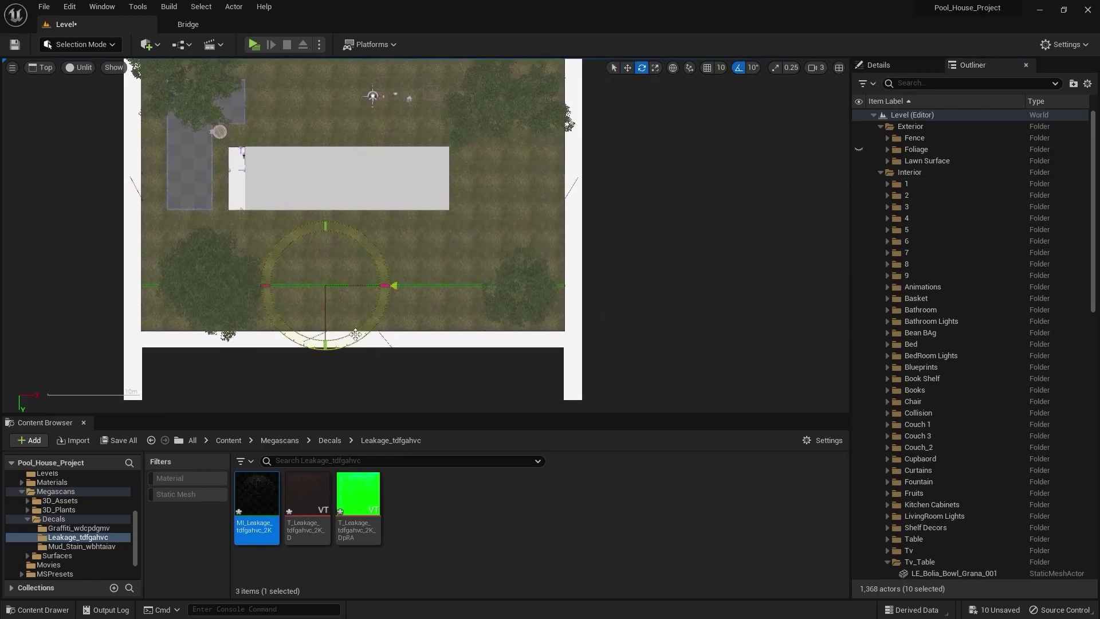
mouse_move(370, 329)
mouse_down()
mouse_move(364, 318)
mouse_move(372, 326)
mouse_up()
key(w)
Step: Move the rotated row of leakage decals onto the side fence at the far end from the pool and align it with the fence line
scroll(367, 315, down, 2)
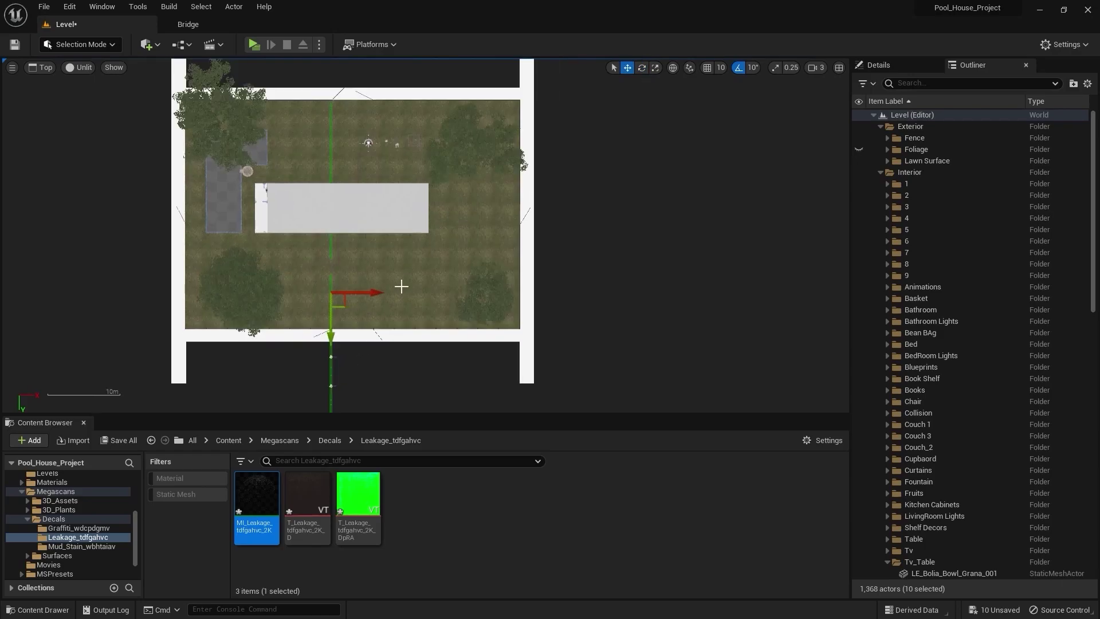
drag(298, 331, 466, 285)
scroll(480, 281, up, 4)
scroll(480, 280, up, 4)
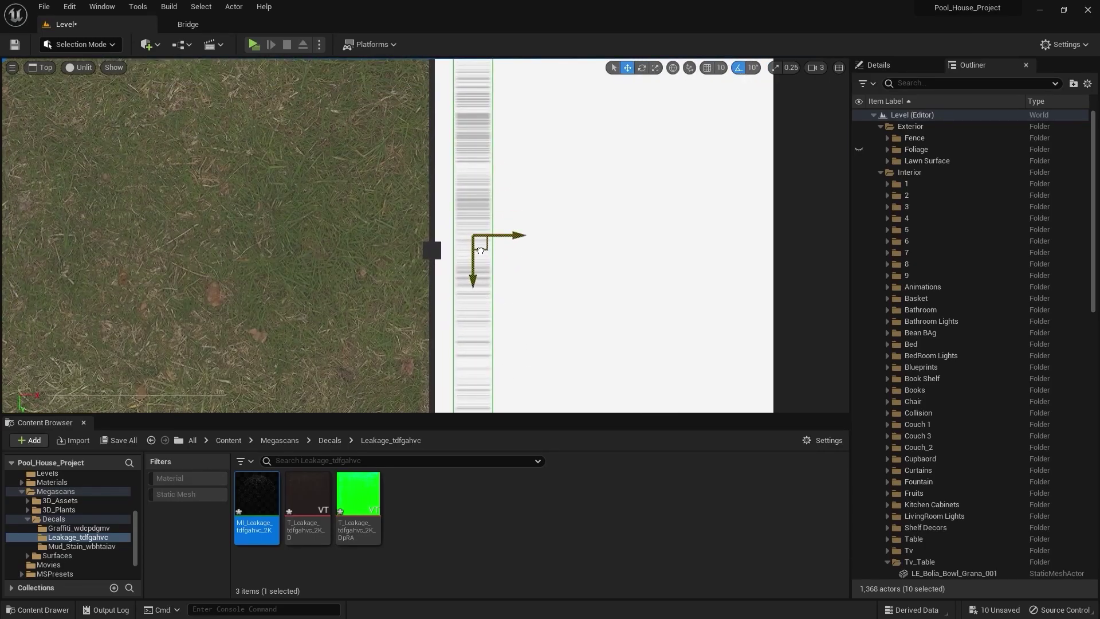
drag(481, 251, 454, 250)
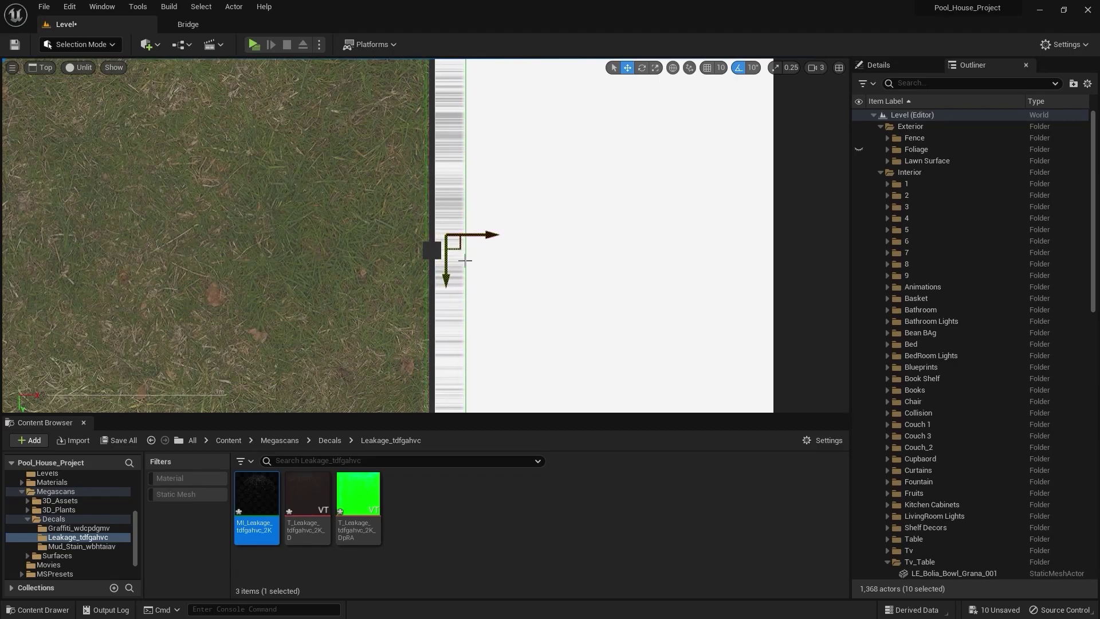
Step: Duplicate the row of ten leakage decals across the lawn and align the copies with the side fence beside the pool
scroll(465, 260, down, 10)
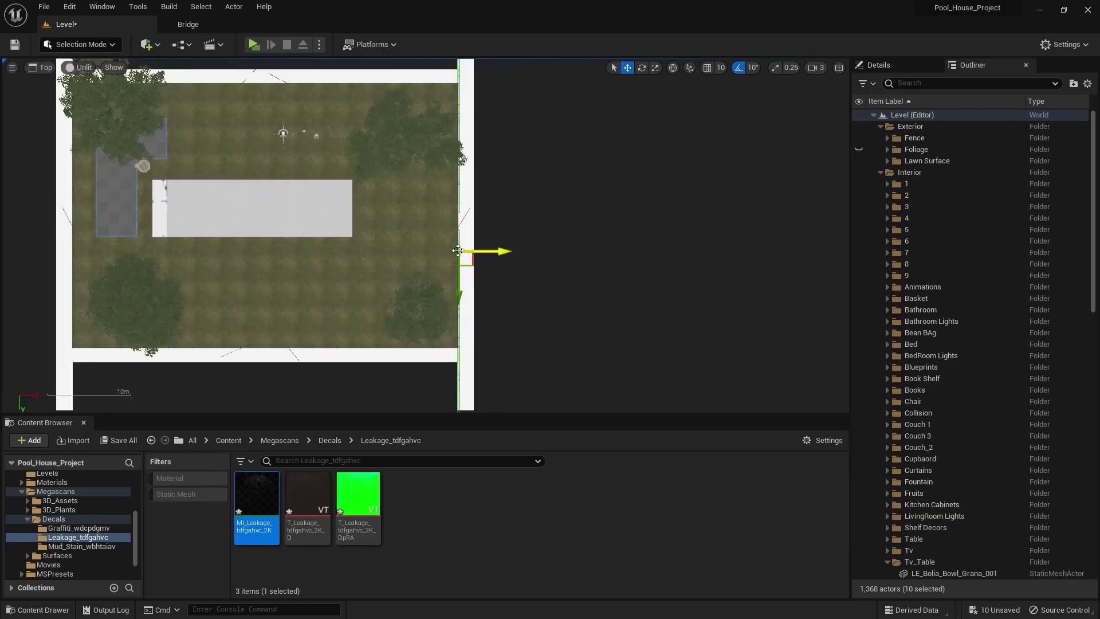
scroll(458, 251, down, 1)
right_drag(458, 250, 596, 294)
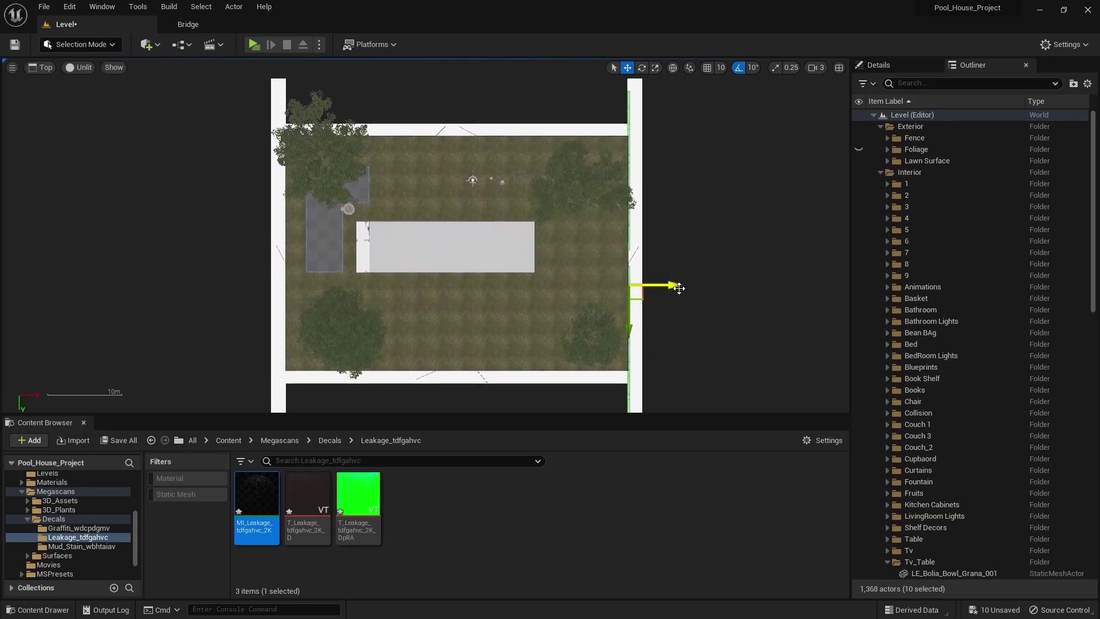
alt+drag(680, 289, 359, 288)
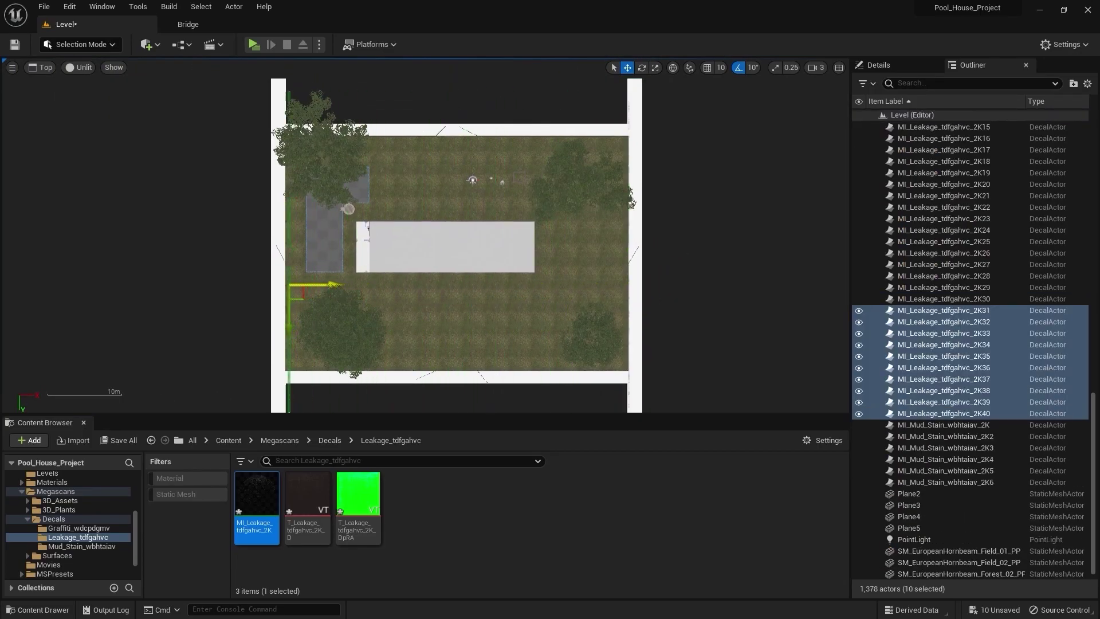
scroll(411, 273, up, 10)
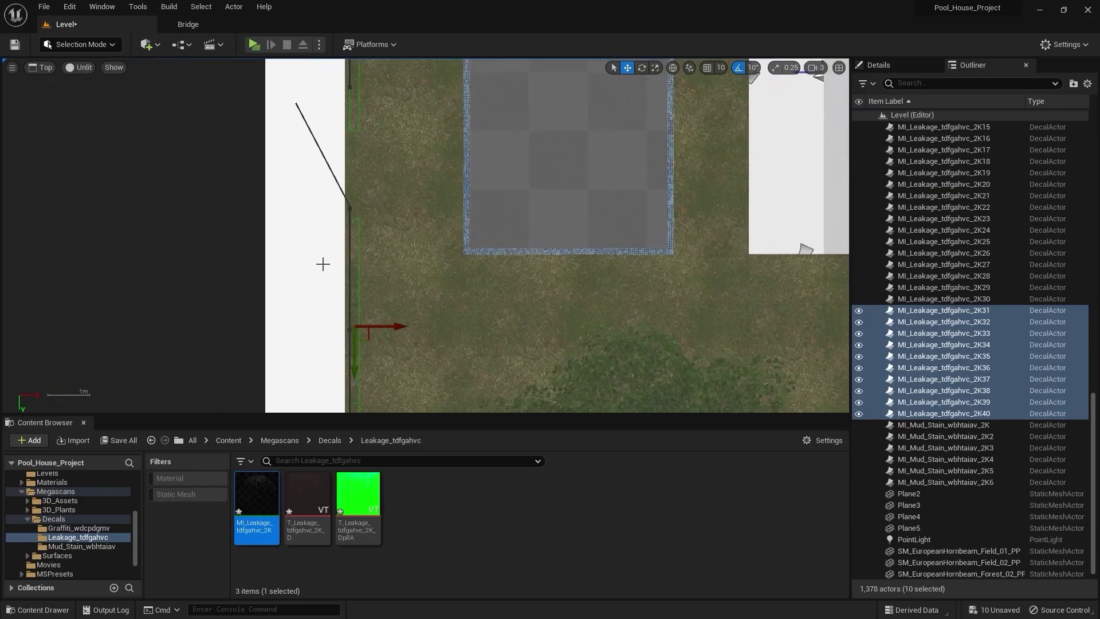
right_drag(407, 308, 404, 266)
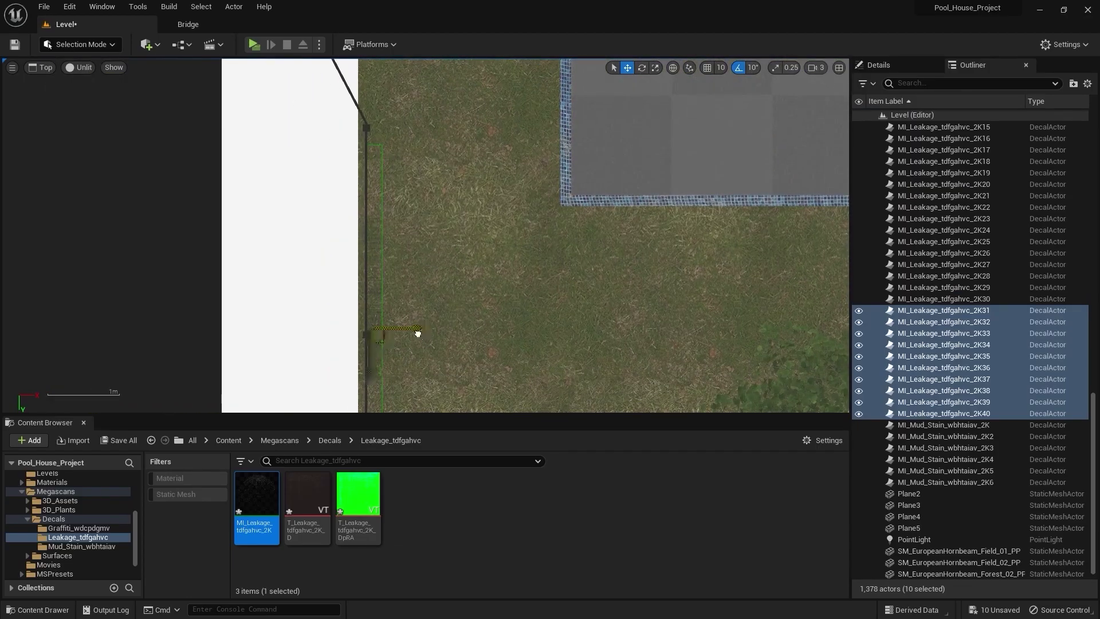
drag(413, 334, 412, 333)
scroll(586, 246, down, 3)
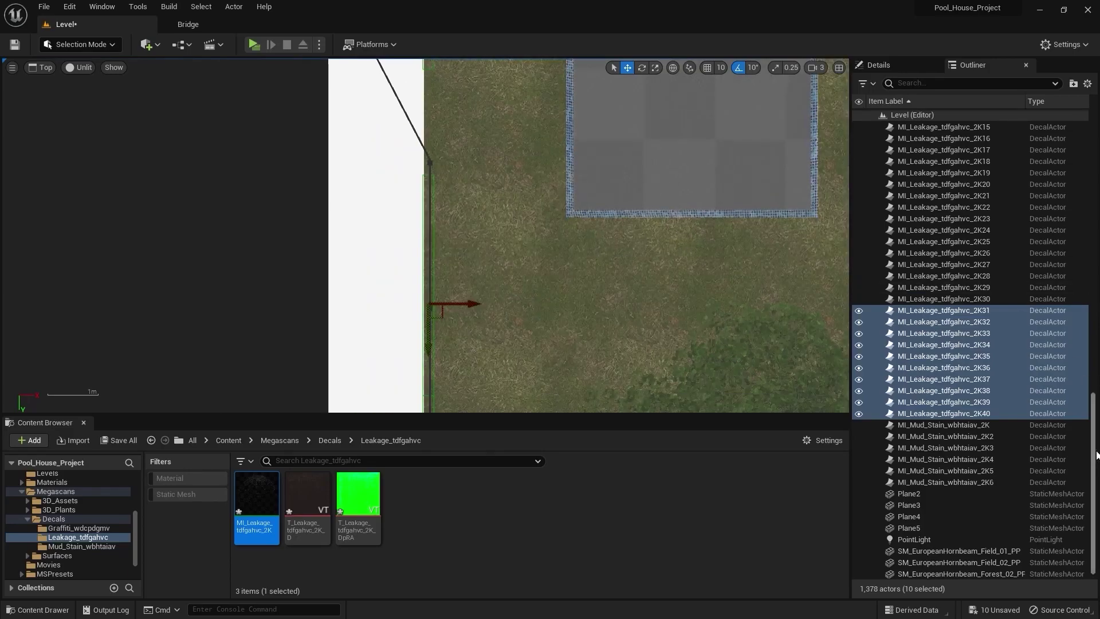
Step: Deselect the decals, make the Foliage folder visible again and switch the viewport back to the perspective view
drag(1096, 429, 1095, 148)
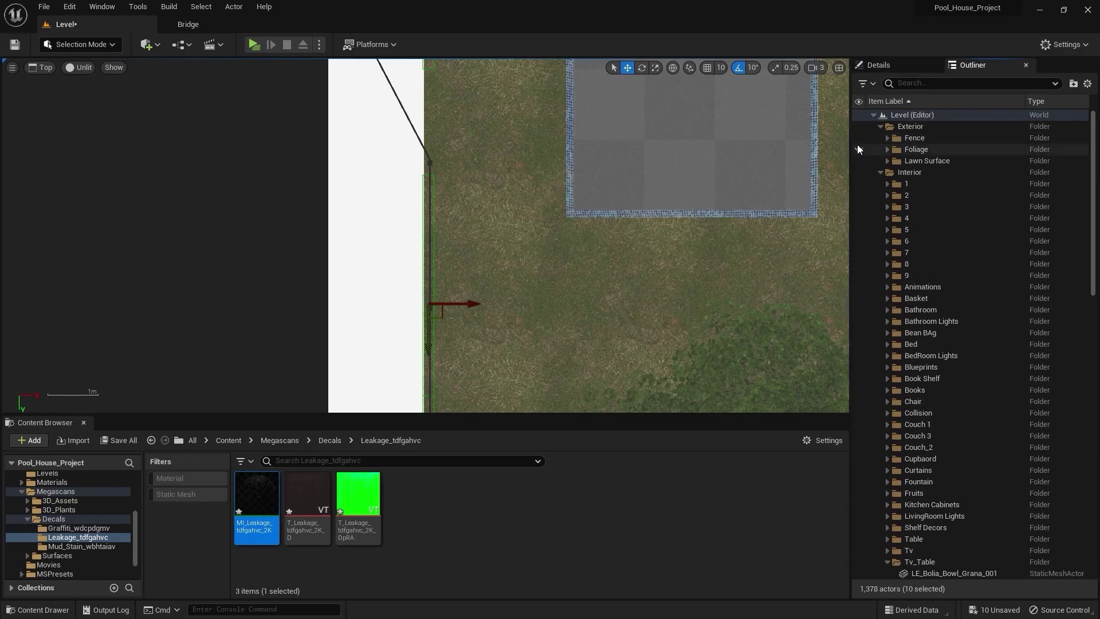
click(260, 123)
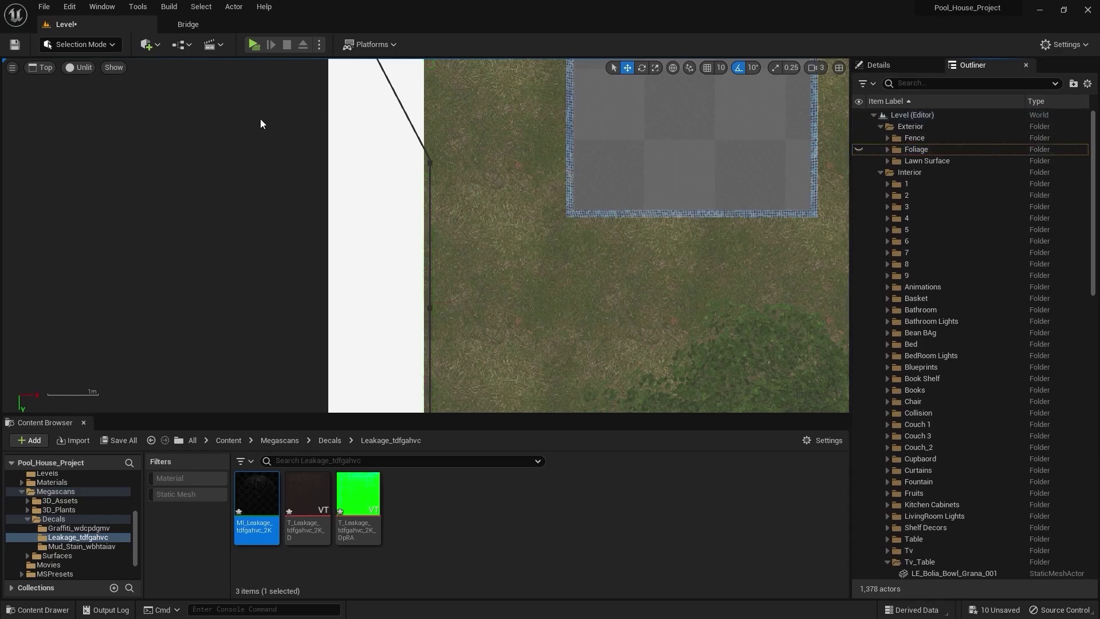
click(861, 149)
click(45, 68)
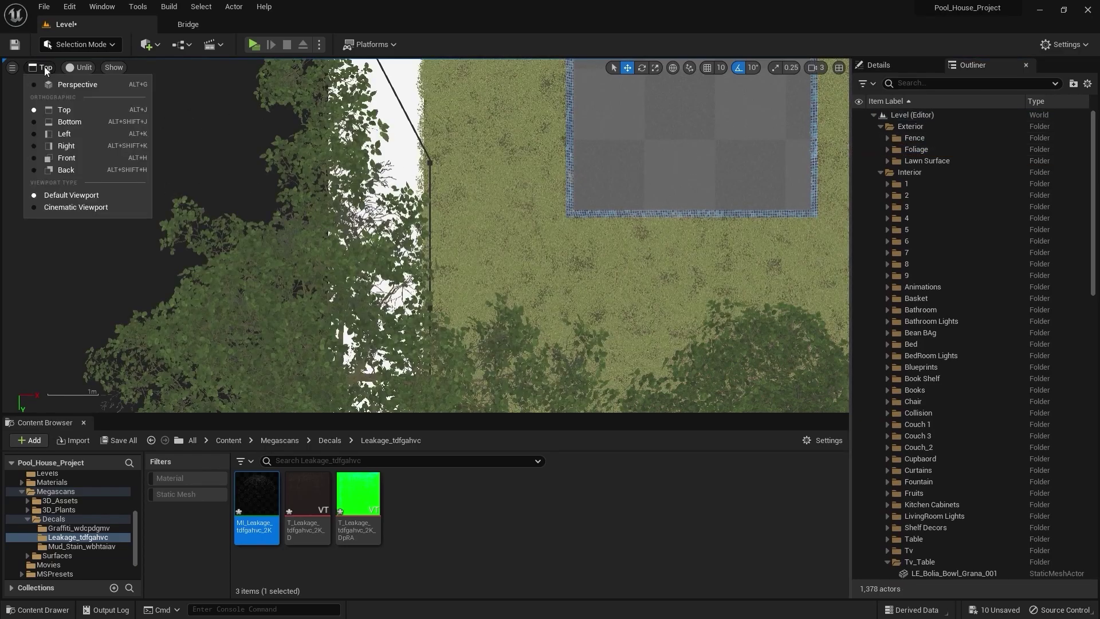
click(77, 84)
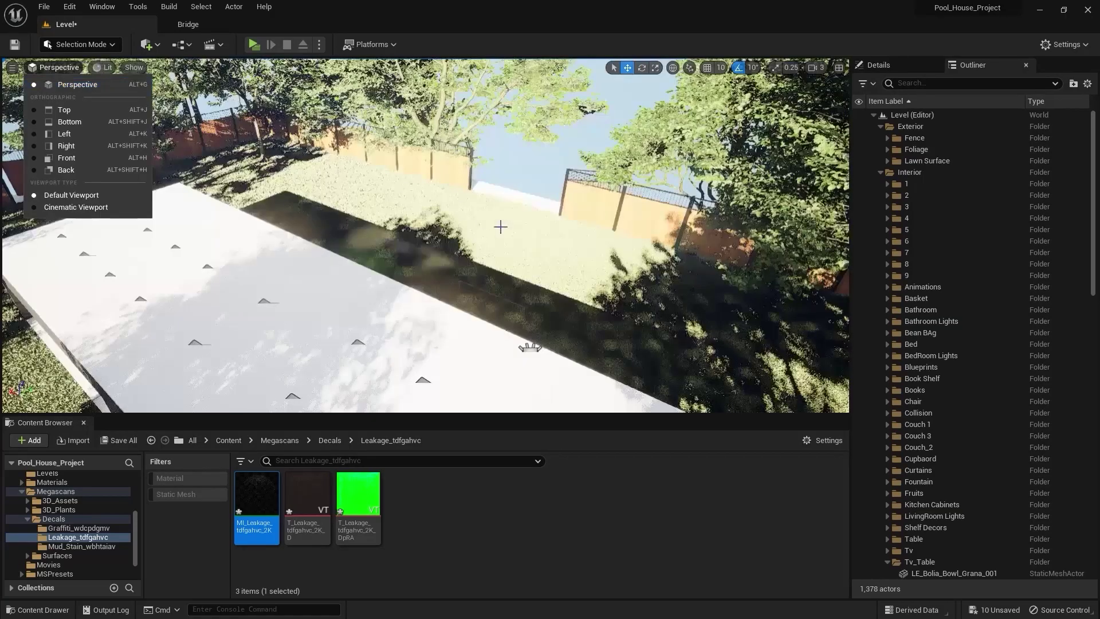
Step: Set the camera speed to 4 and fly through the garden to inspect the fence around the pool
mouse_move(500, 227)
right_down()
mouse_move(559, 192)
mouse_move(515, 184)
mouse_move(568, 178)
mouse_move(500, 227)
right_up()
click(817, 67)
drag(841, 93, 855, 95)
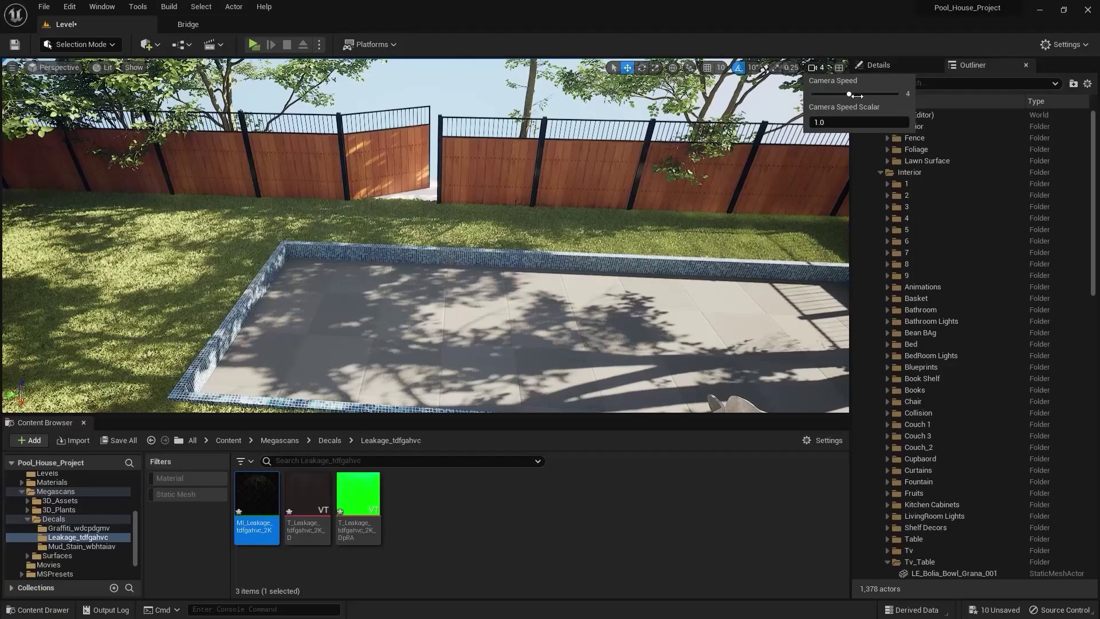
mouse_move(501, 227)
right_down()
mouse_move(418, 229)
mouse_move(412, 258)
mouse_move(500, 227)
right_up()
key(w)
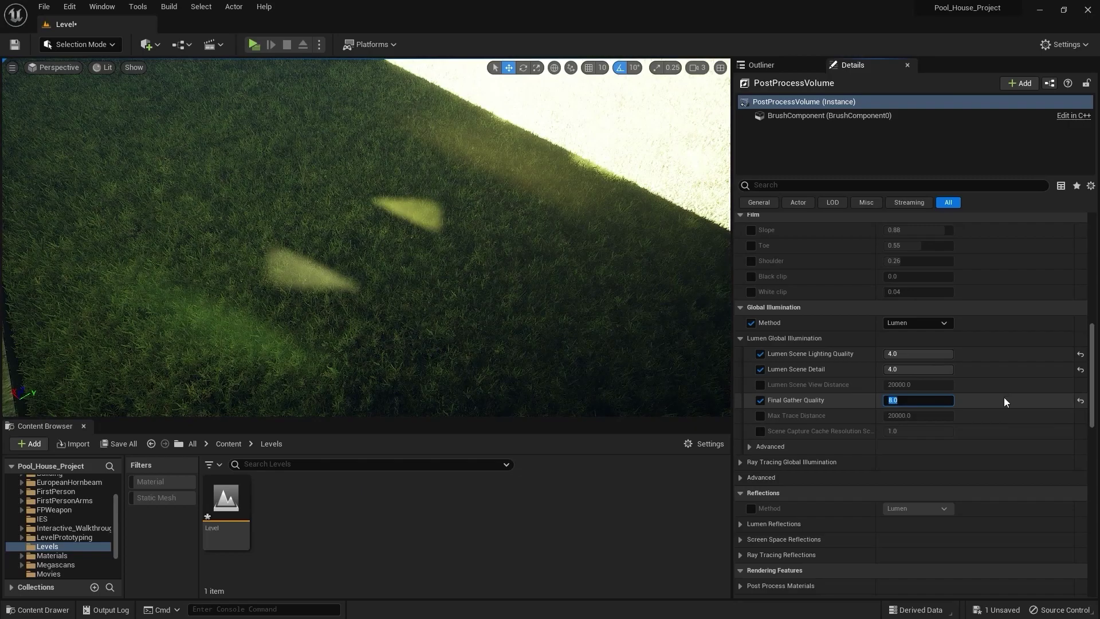
Step: Set the PostProcessVolume's Final Gather Quality to 8.0 in the Lumen Global Illumination settings
click(1004, 403)
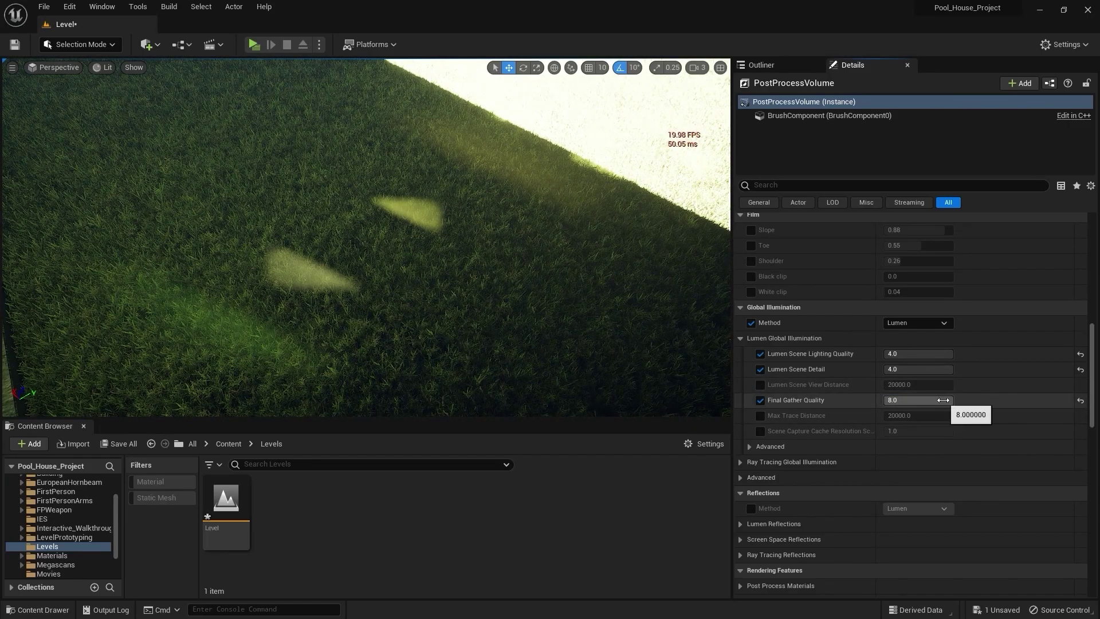
click(916, 401)
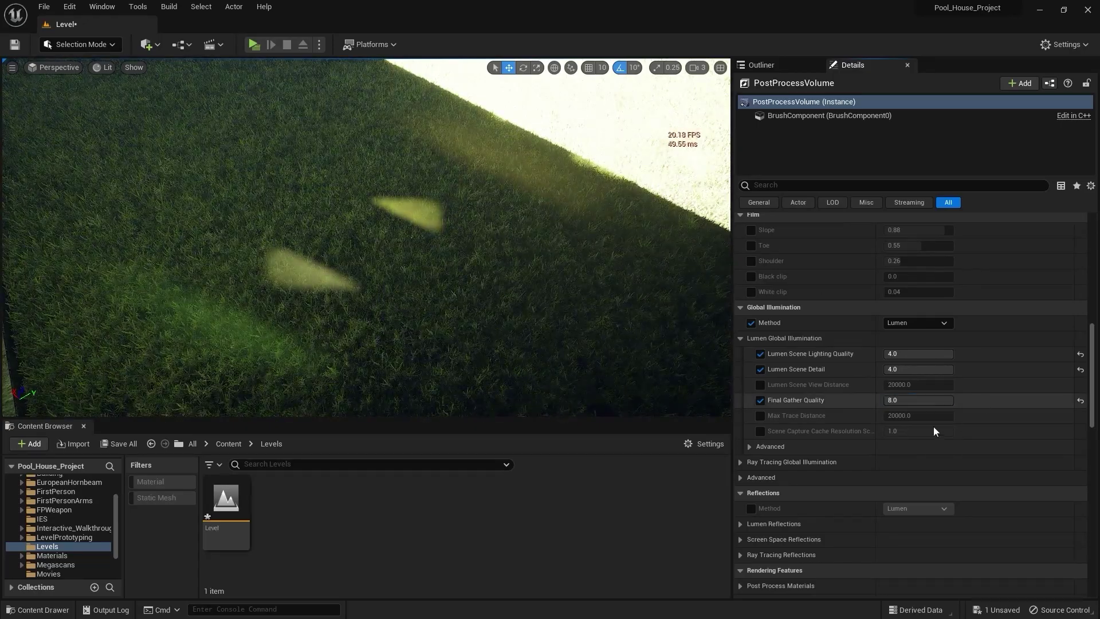